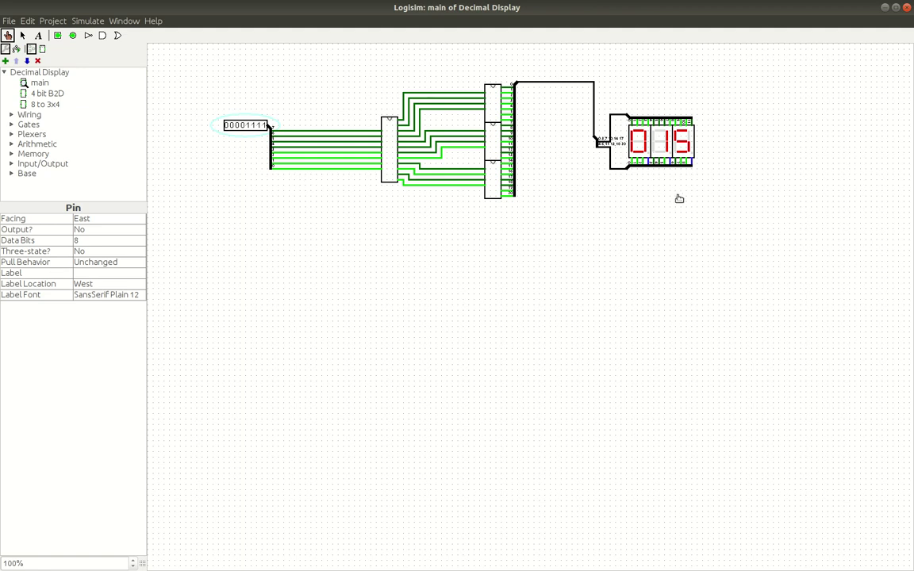
Step: Set the remaining high input bits to 1 so the display reads 255
left_click(226, 125)
left_click(231, 125)
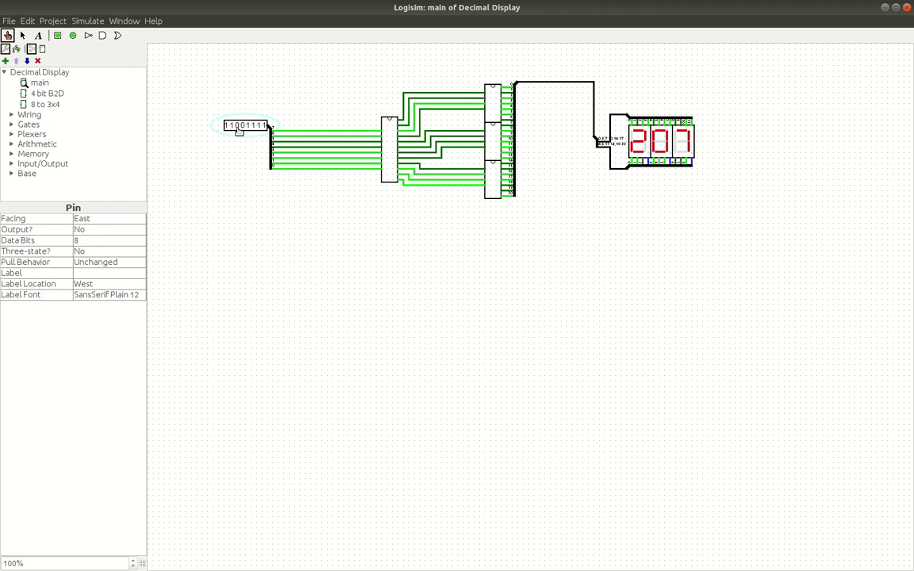
left_click(236, 126)
left_click(242, 125)
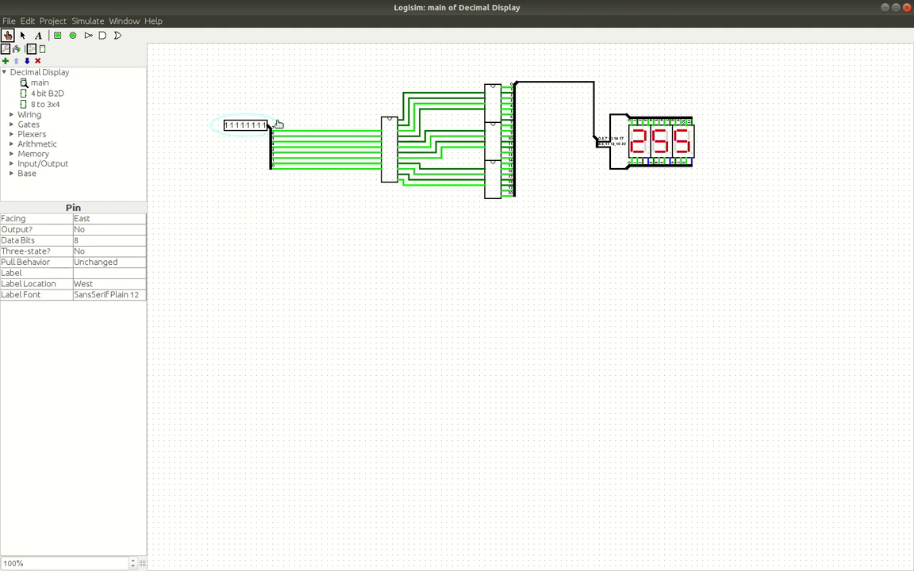
Step: Clear the input bits from lowest upward, passing 252, 248 and 128, until it reads 000
left_click(263, 125)
left_click(257, 125)
left_click(252, 125)
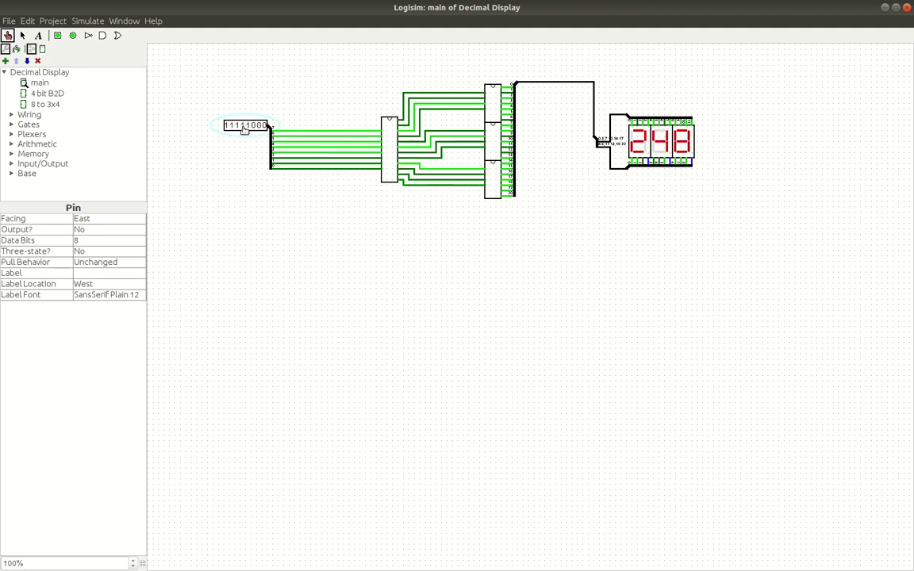
left_click(246, 125)
left_click(242, 126)
left_click(236, 125)
left_click(232, 126)
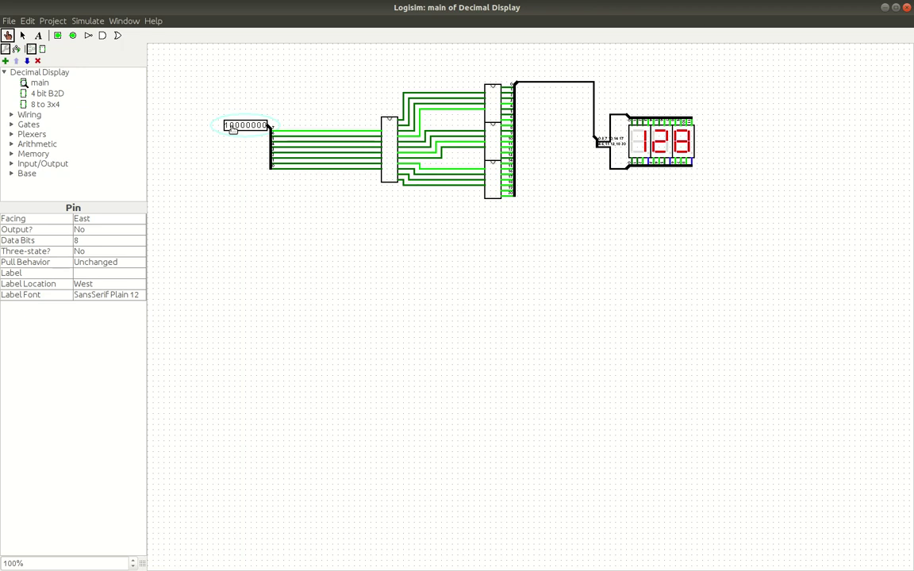
left_click(226, 126)
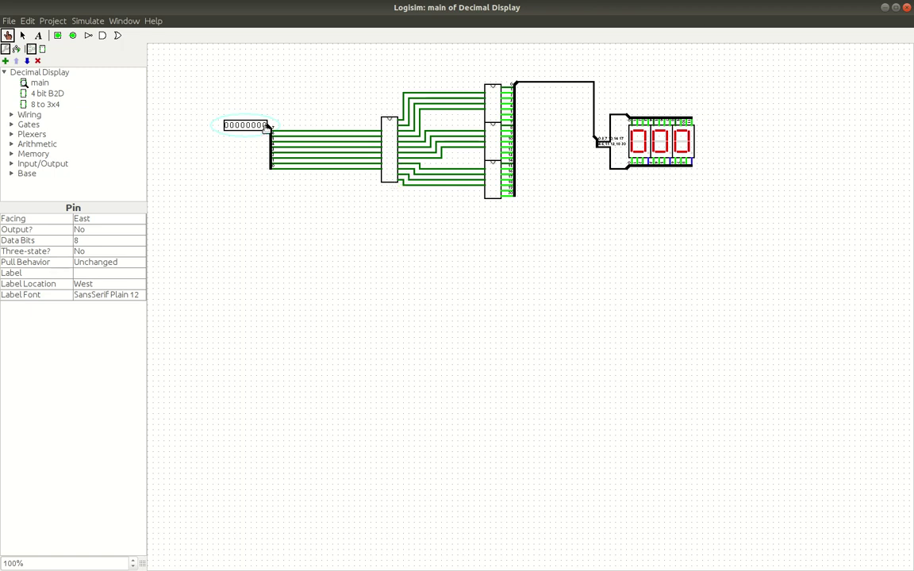
left_click(260, 126)
left_click(254, 125)
left_click(254, 125)
left_click(254, 125)
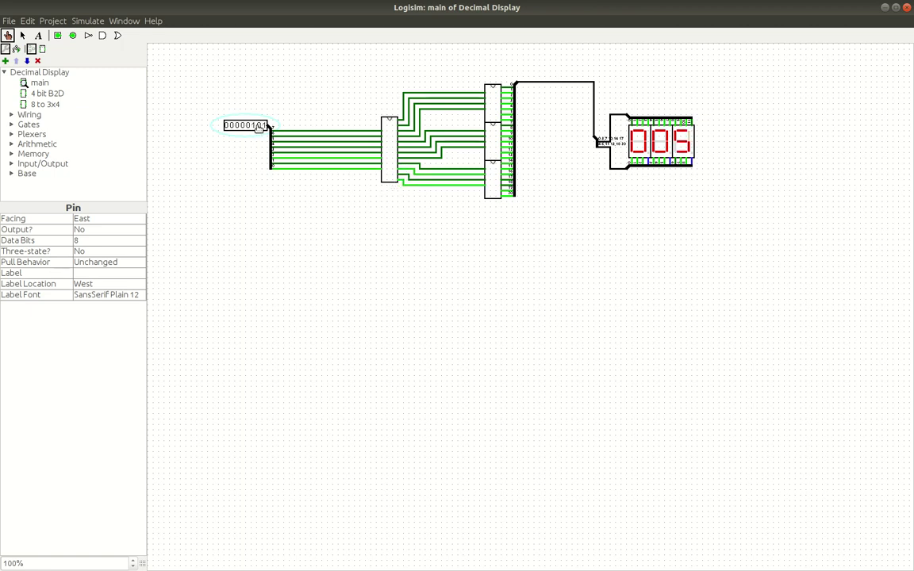
left_click(259, 126)
Step: Set the five upper input bits to 1 so the display reads 255
left_click(246, 126)
left_click(241, 126)
left_click(236, 125)
left_click(231, 125)
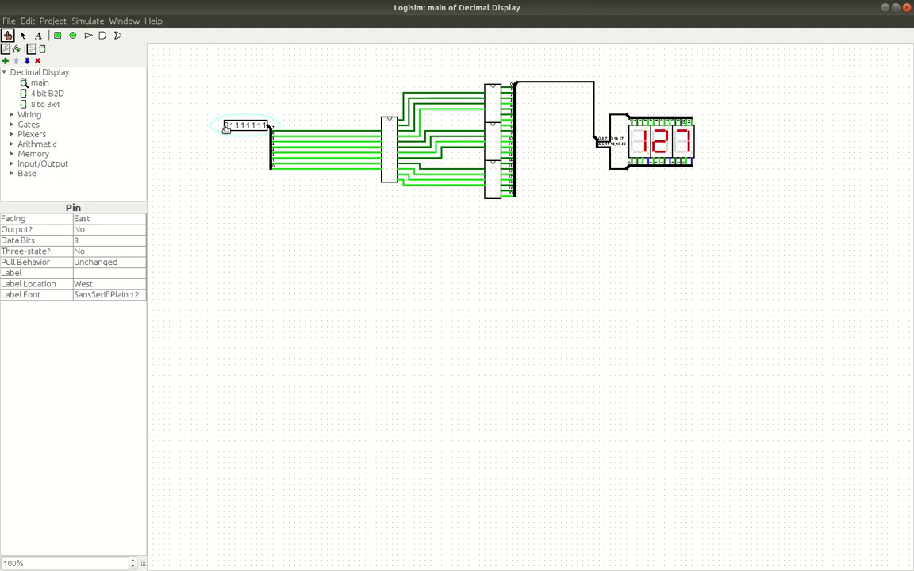
left_click(226, 126)
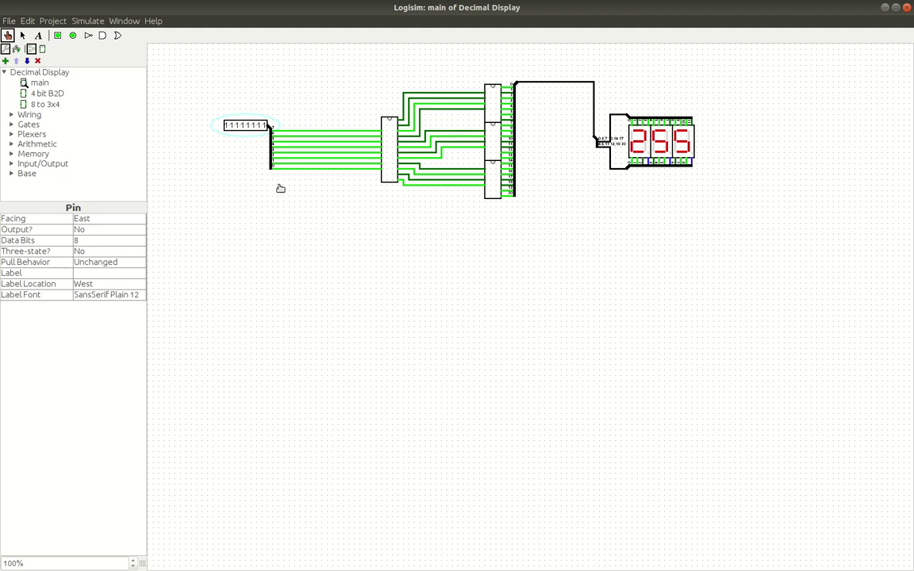
left_click(118, 23)
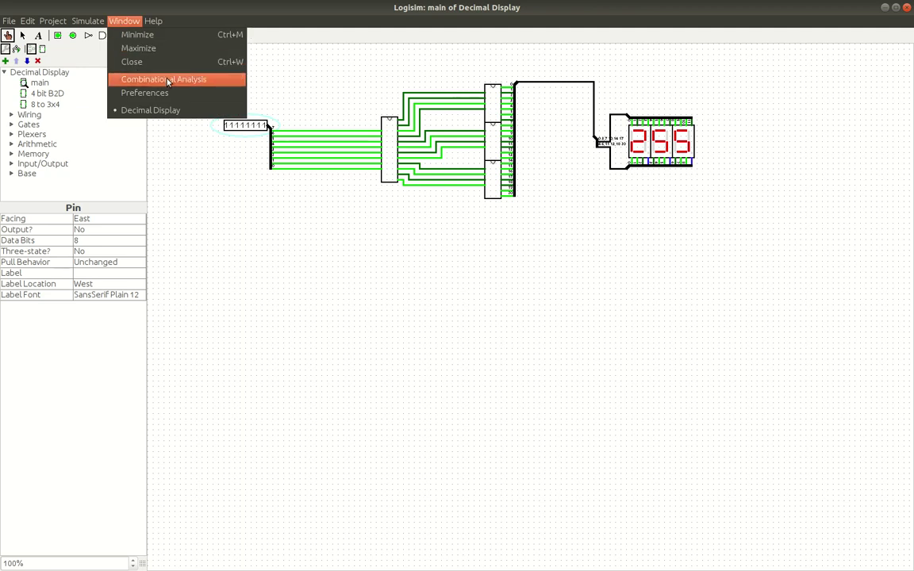
left_click(191, 136)
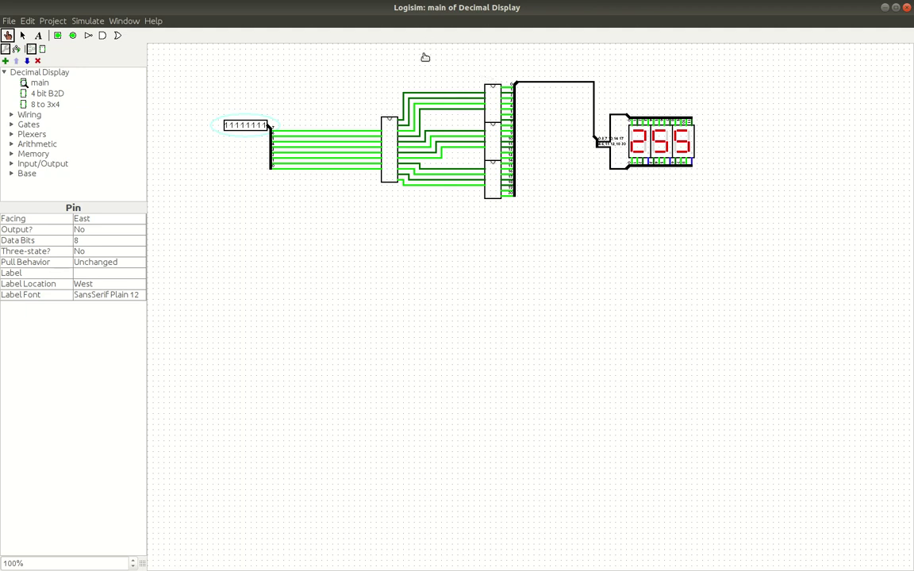
left_click(57, 98)
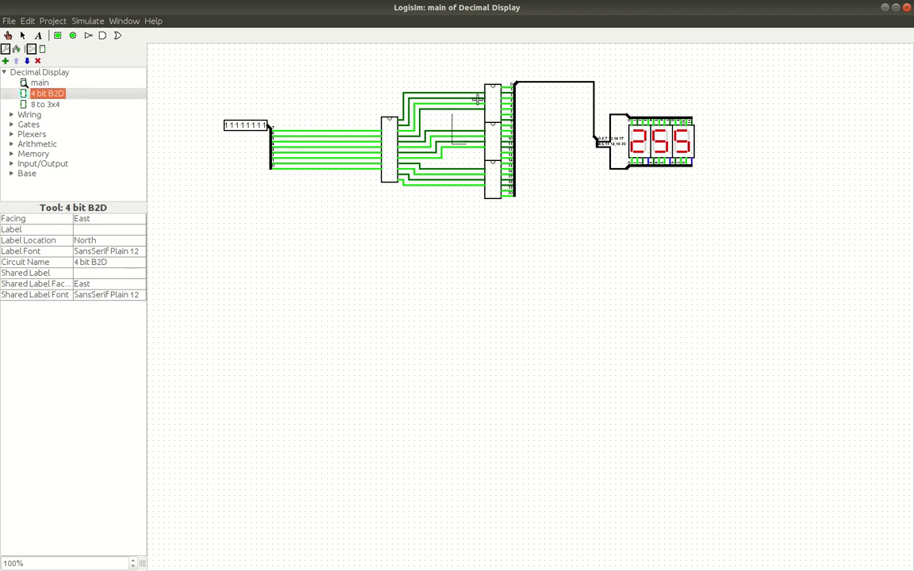
left_click(58, 107)
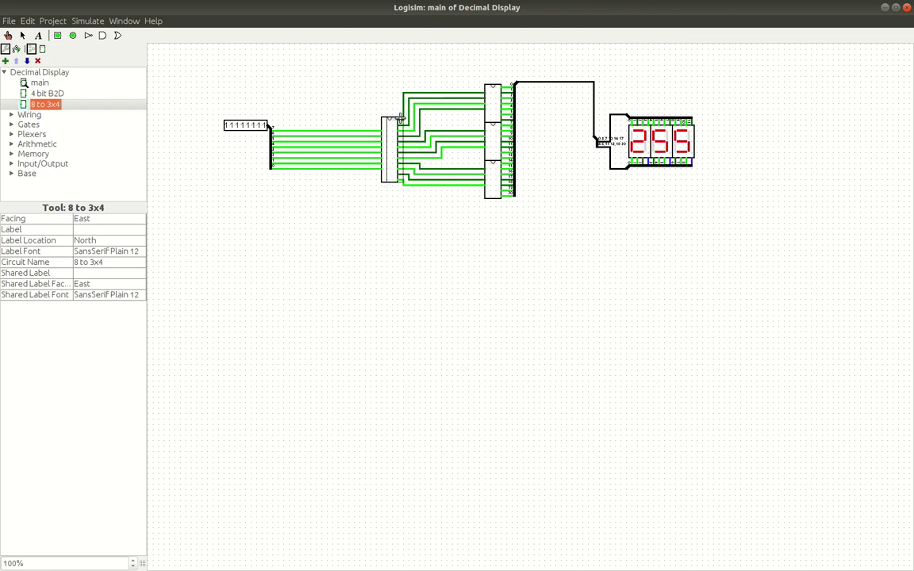
left_click(42, 83)
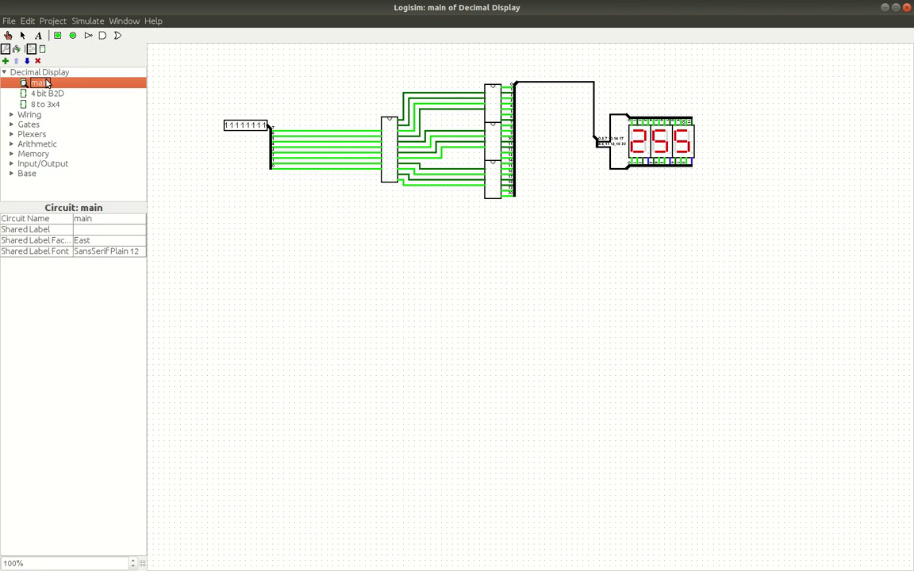
Step: Save the Decimal Display project and minimize its window
left_click(13, 21)
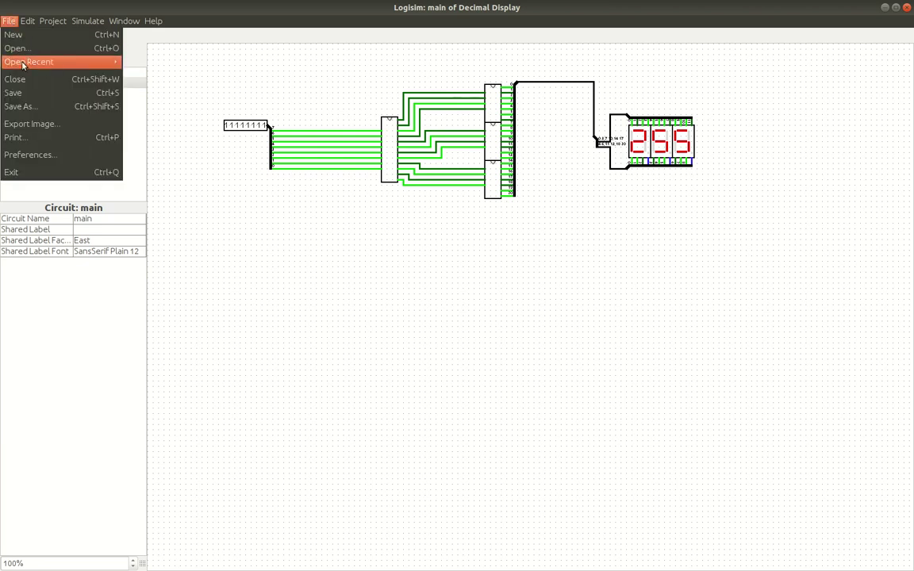
left_click(27, 95)
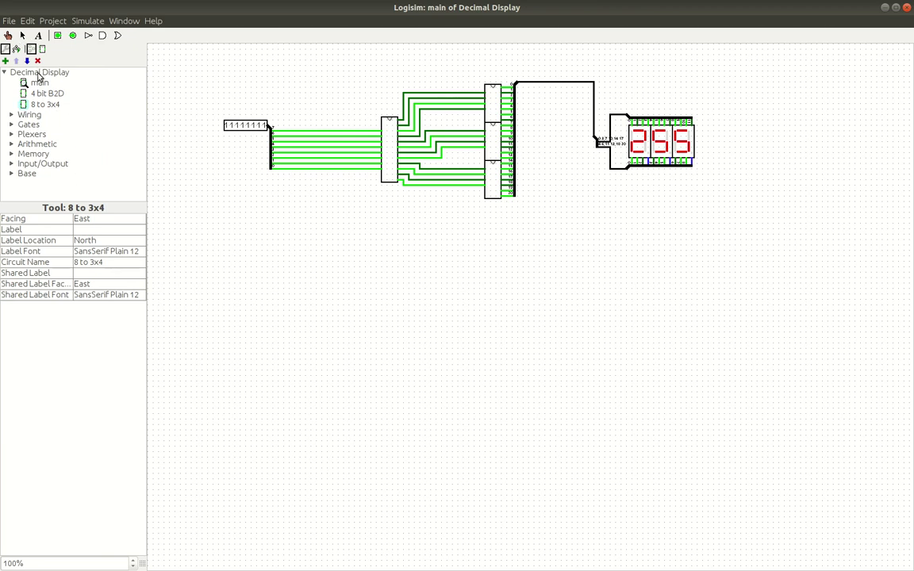
left_click(886, 8)
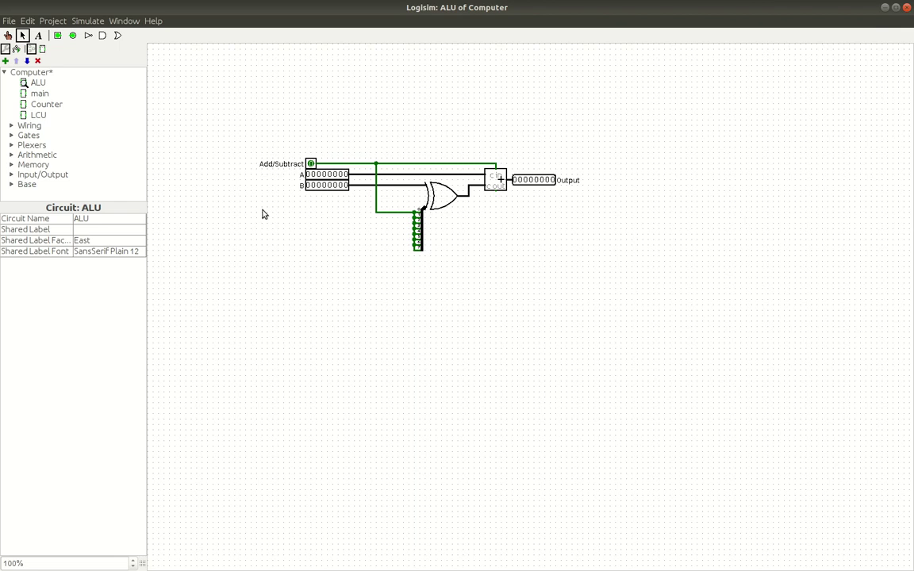
Step: Open the Computer project's main circuit and delete the stray three-input AND gate
double_click(40, 93)
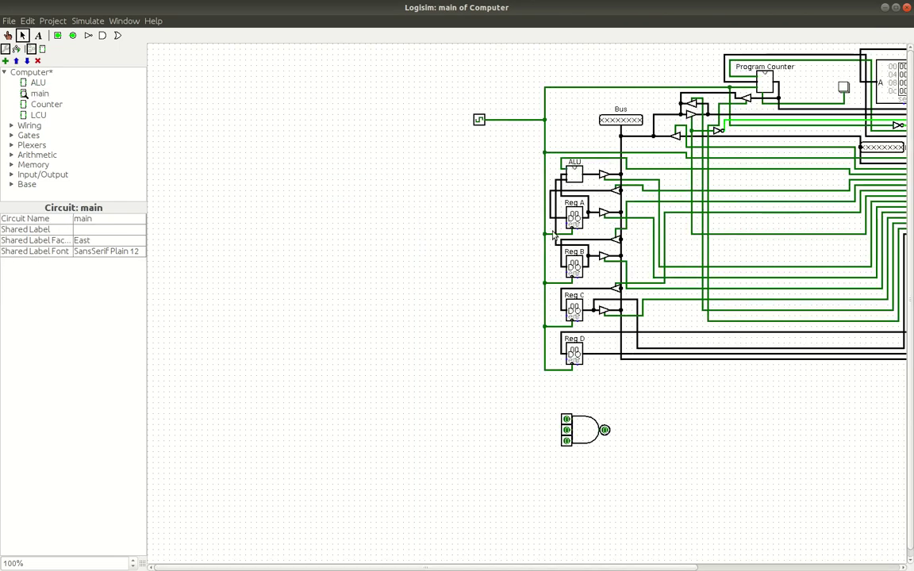
scroll(555, 238, "right", 5)
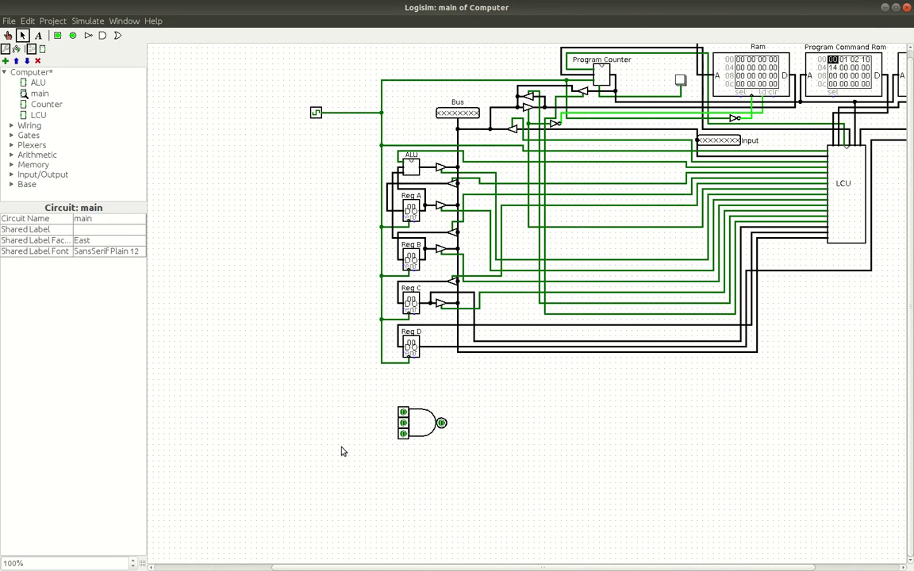
left_click_drag(356, 402, 481, 460)
key("Delete")
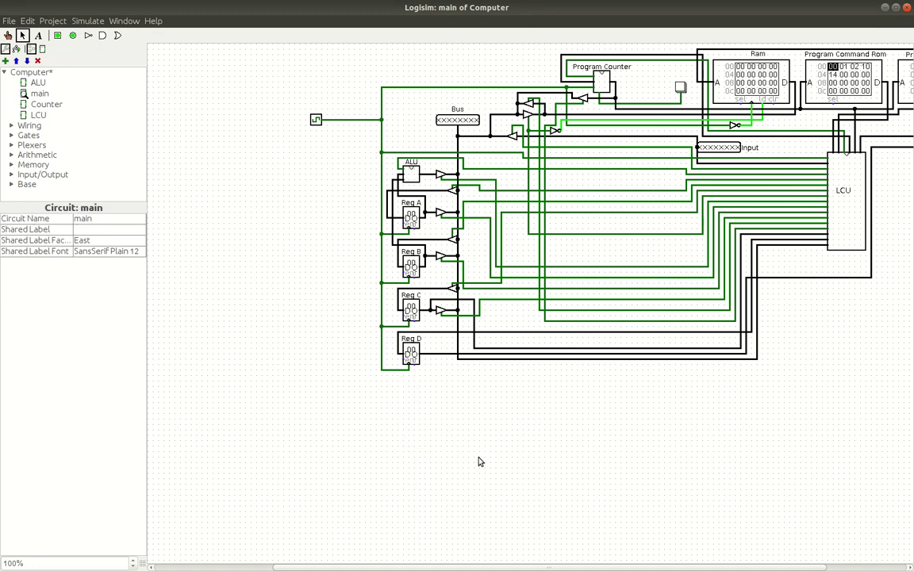
scroll(370, 302, "right", 3)
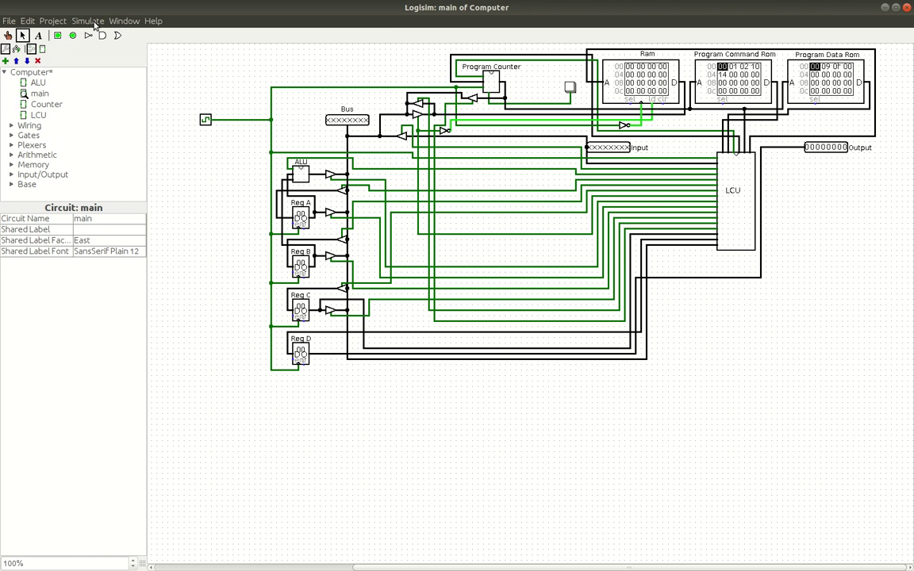
Step: Load Decimal Display.circ into the Computer project as a Logisim library
left_click(58, 23)
mouse_move(70, 54)
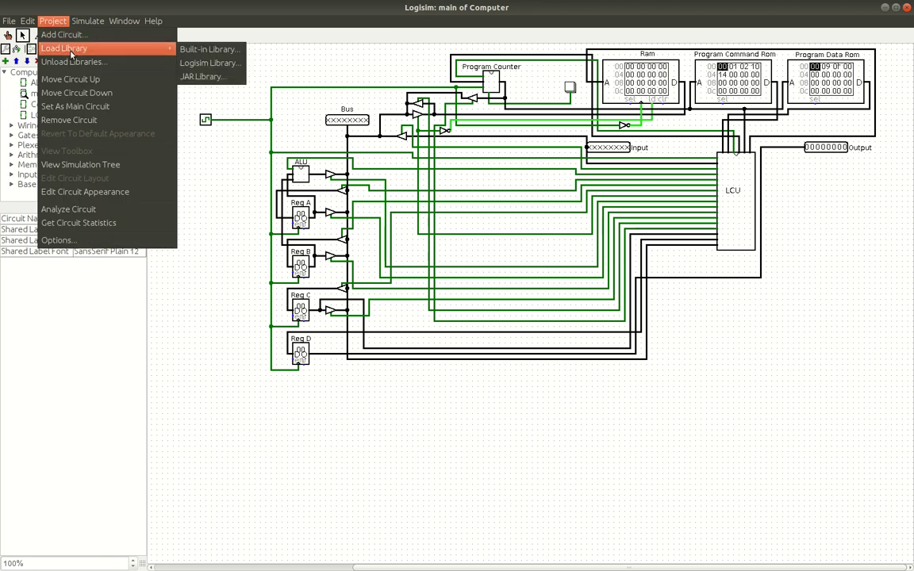
left_click(211, 65)
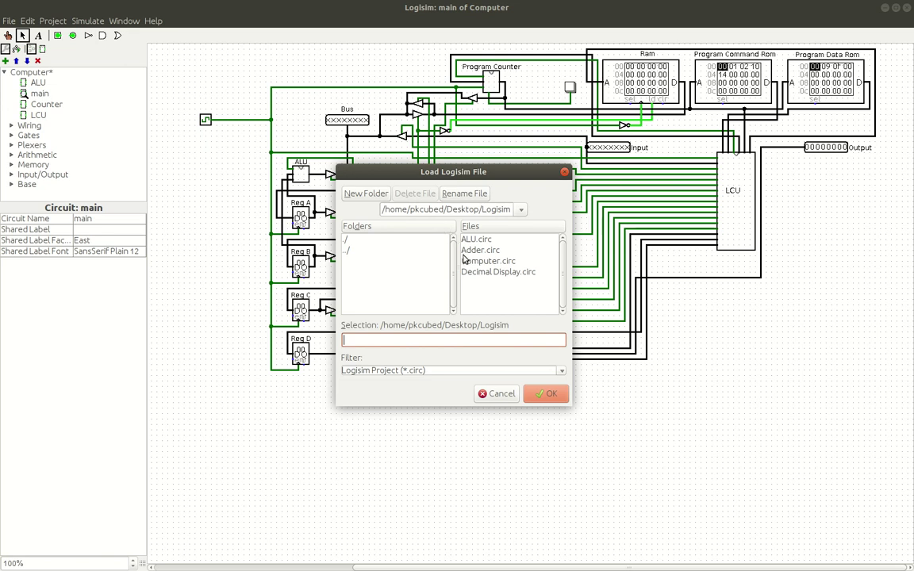
double_click(482, 272)
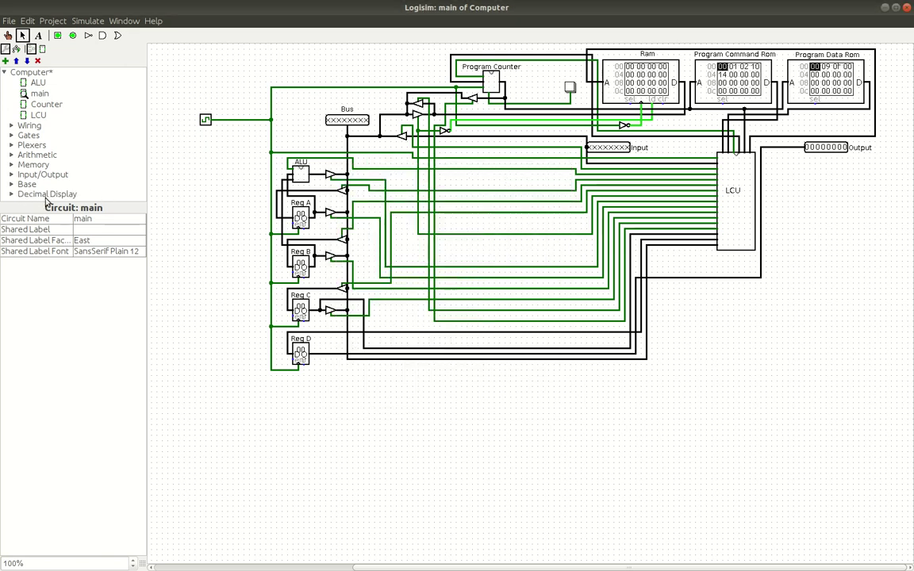
Step: Test-place the Decimal Display main chip beside the LCU, delete it, and return to Decimal Display
left_click(11, 194)
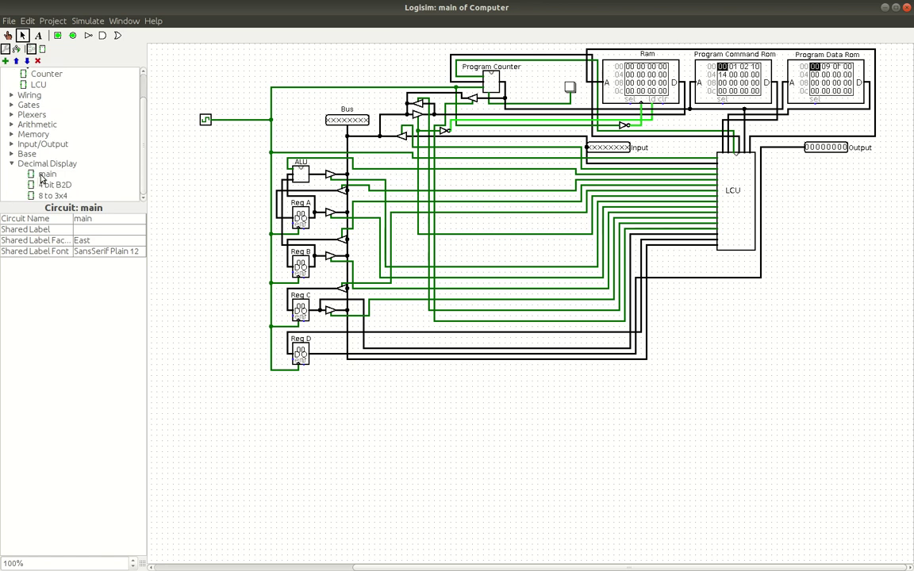
left_click(43, 175)
left_click(803, 277)
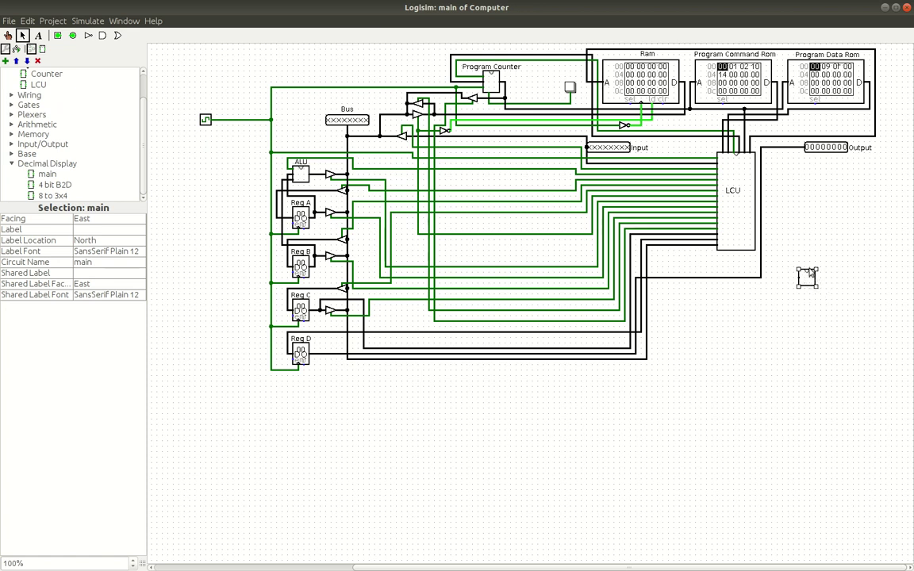
key("Delete")
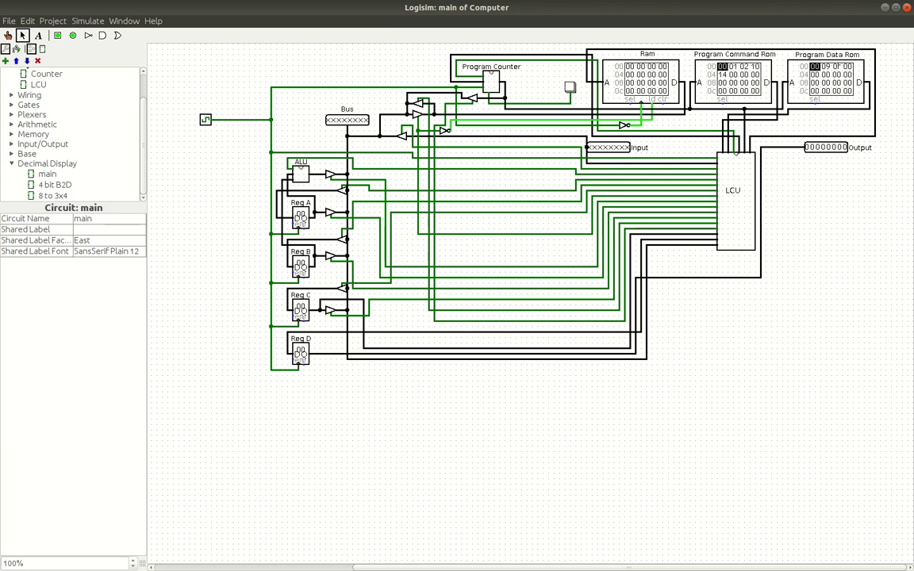
key("alt+Tab")
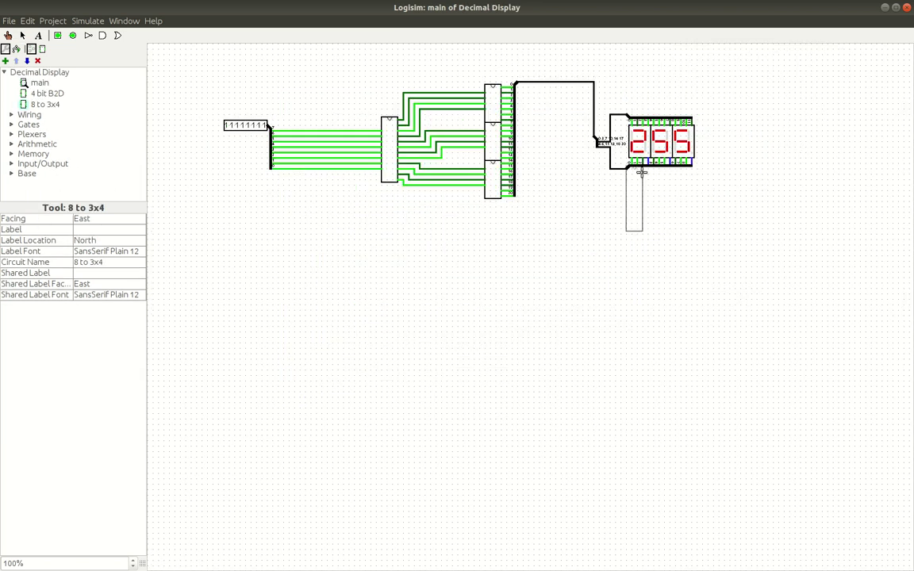
Step: Draw a wire to the right from the display's top splitter connection
left_click(34, 37)
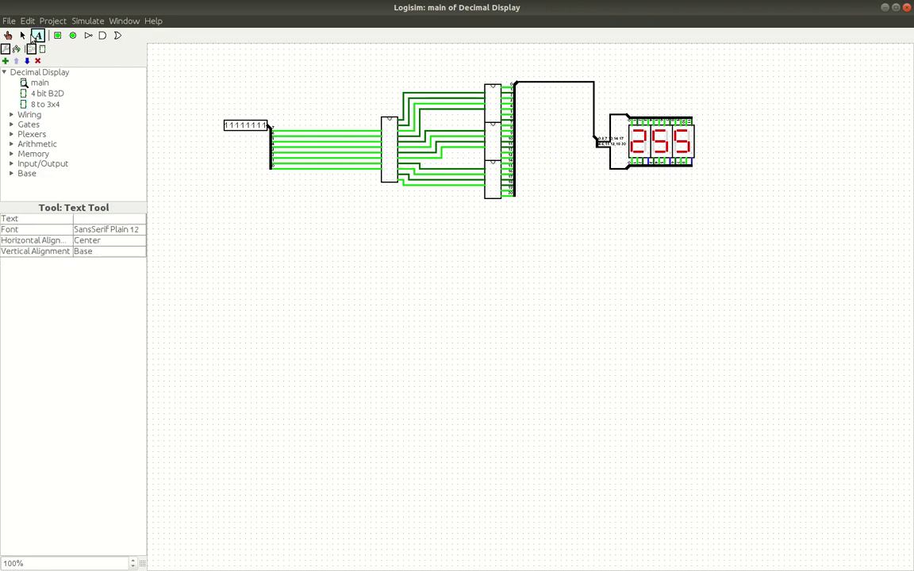
left_click(23, 35)
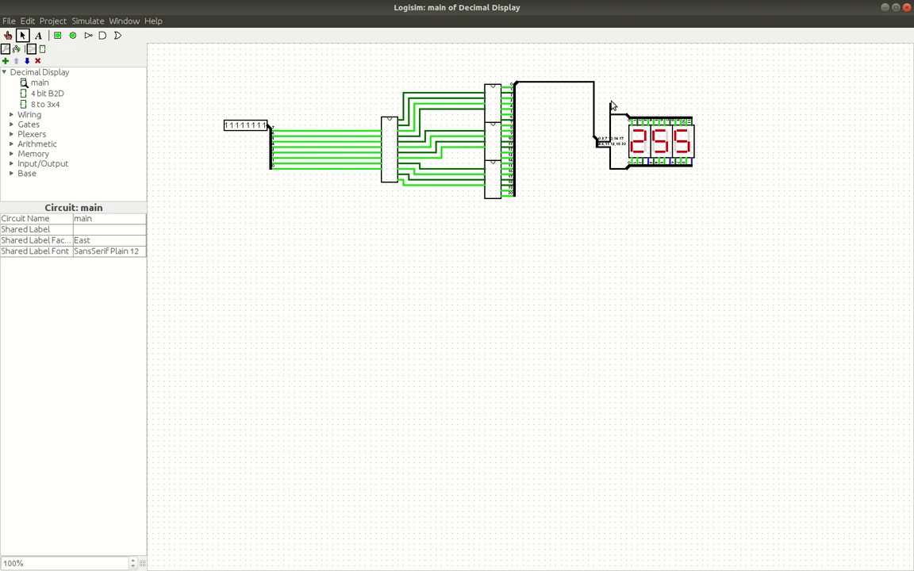
left_click_drag(611, 104, 752, 107)
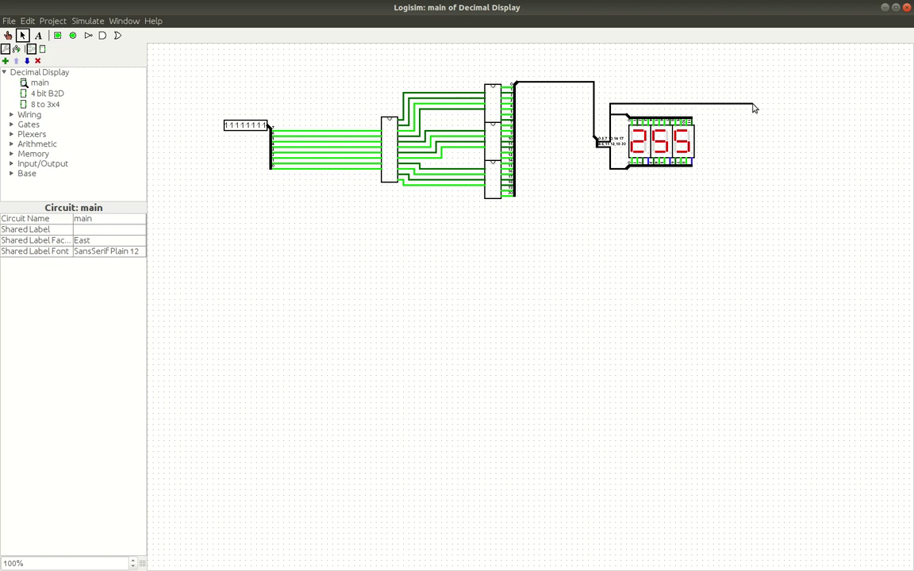
Step: Place an output pin at the wire end, make it 12 bits wide, and duplicate it
left_click(72, 34)
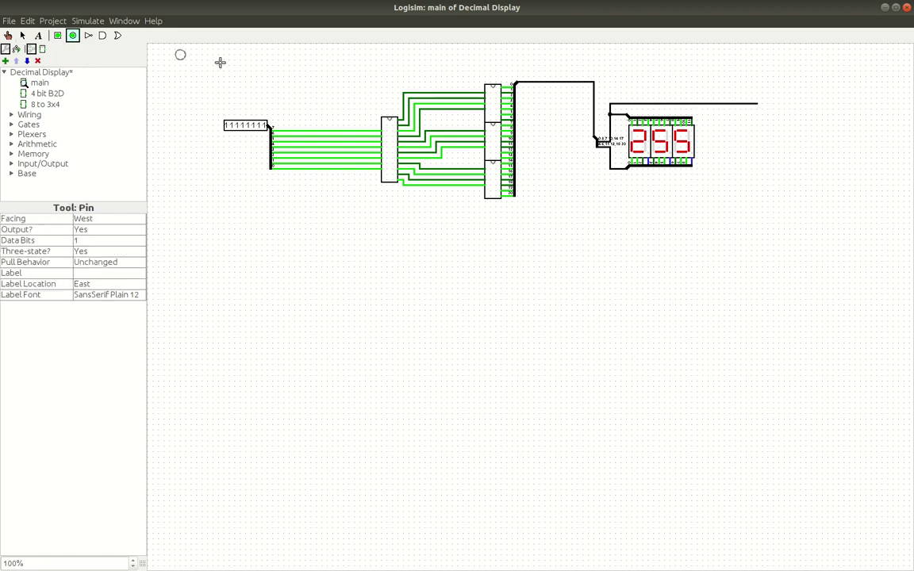
left_click(762, 103)
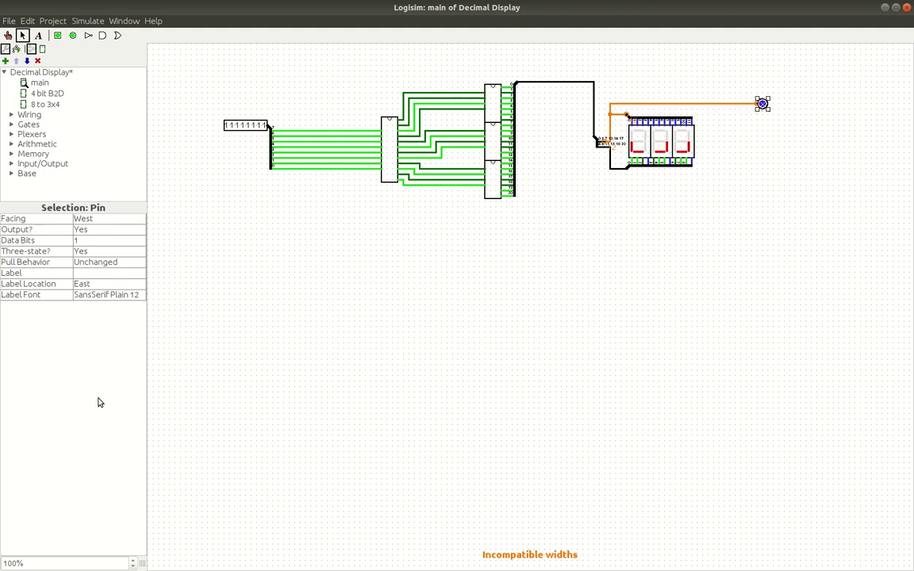
left_click(87, 241)
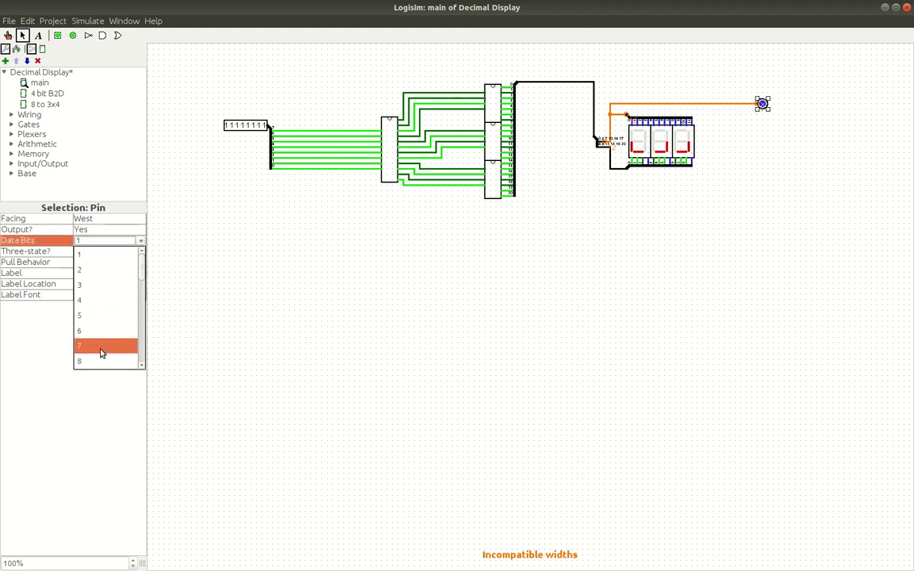
scroll(99, 354, "down", 3)
left_click(94, 285)
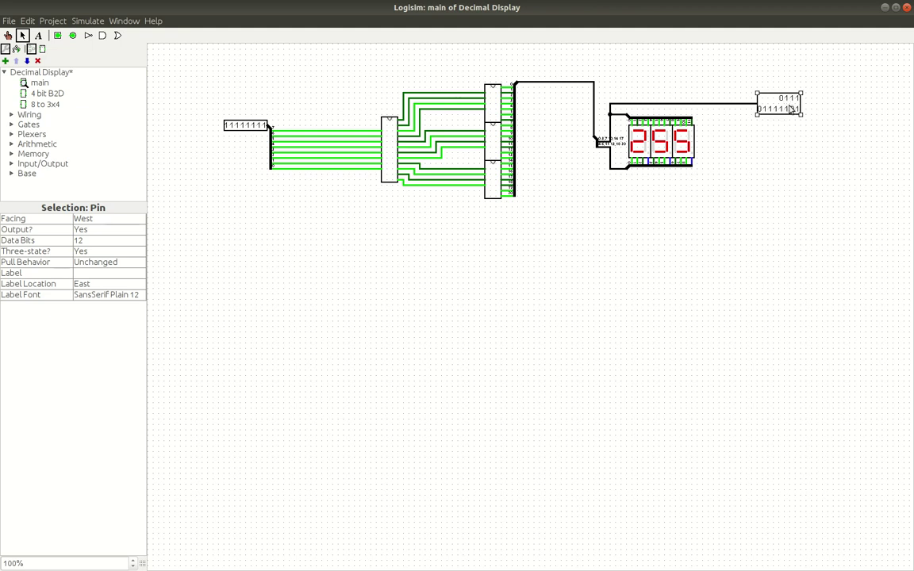
key("ctrl+d")
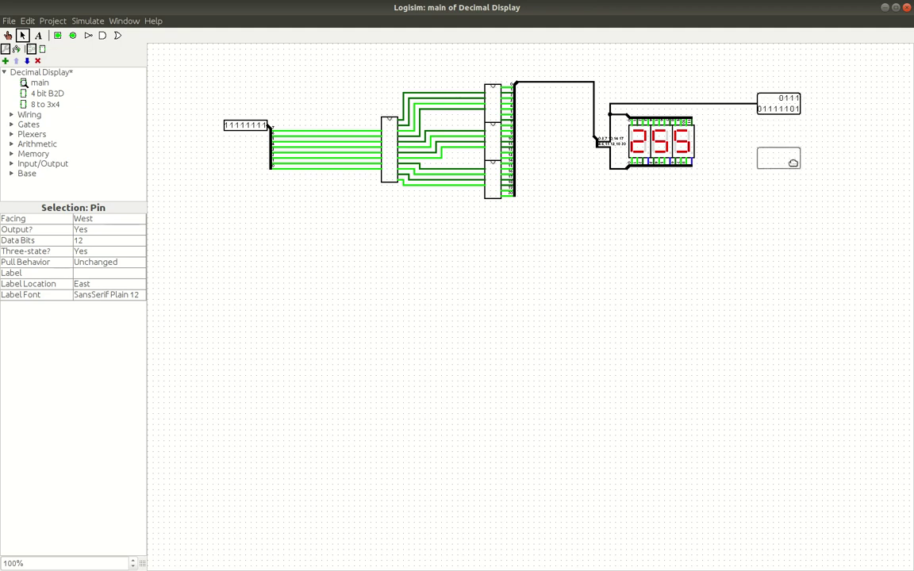
Step: Wire the copied pin to the bottom splitter, set it to 9 bits, and inspect both splitters
mouse_move(768, 162)
left_mouse_down()
mouse_move(768, 173)
mouse_move(635, 185)
mouse_move(622, 173)
left_mouse_up()
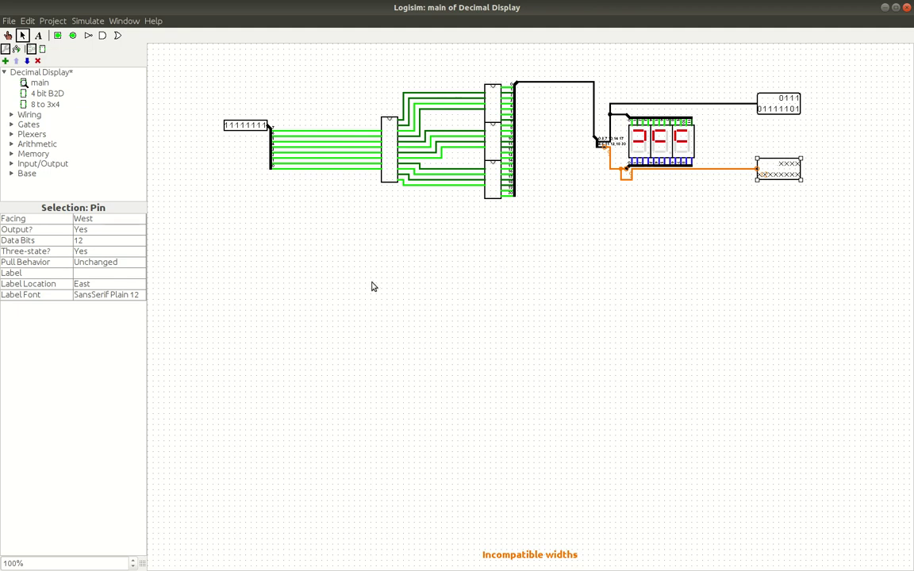
left_click(80, 240)
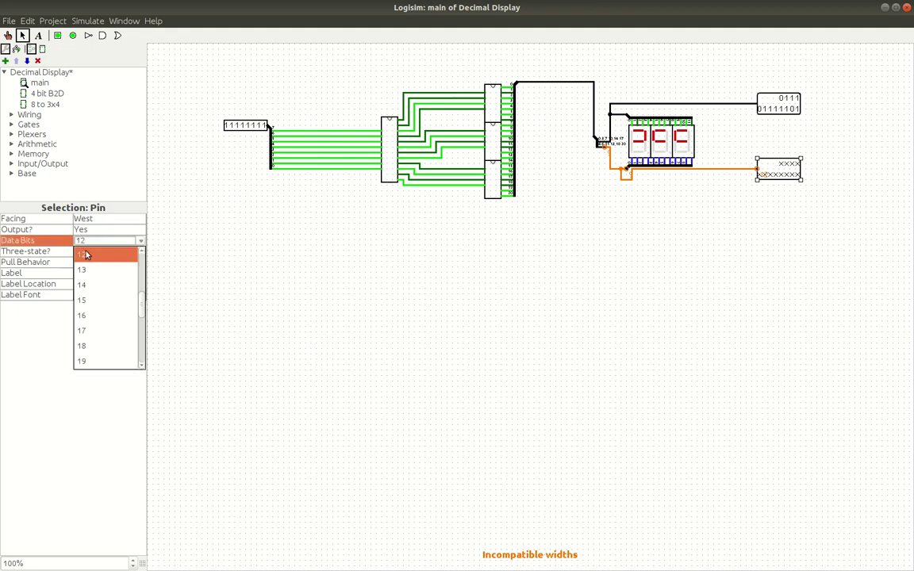
scroll(96, 271, "up", 2)
left_click(97, 300)
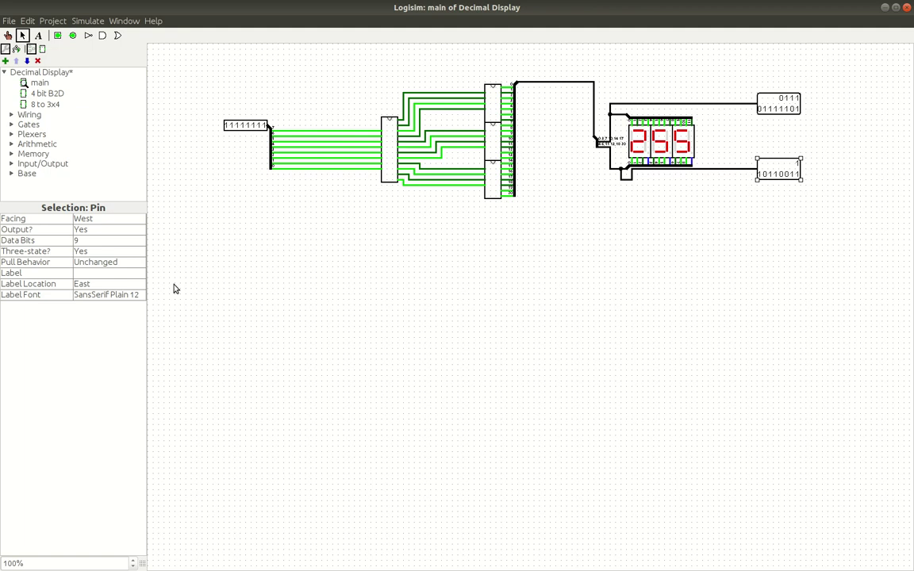
left_click(657, 162)
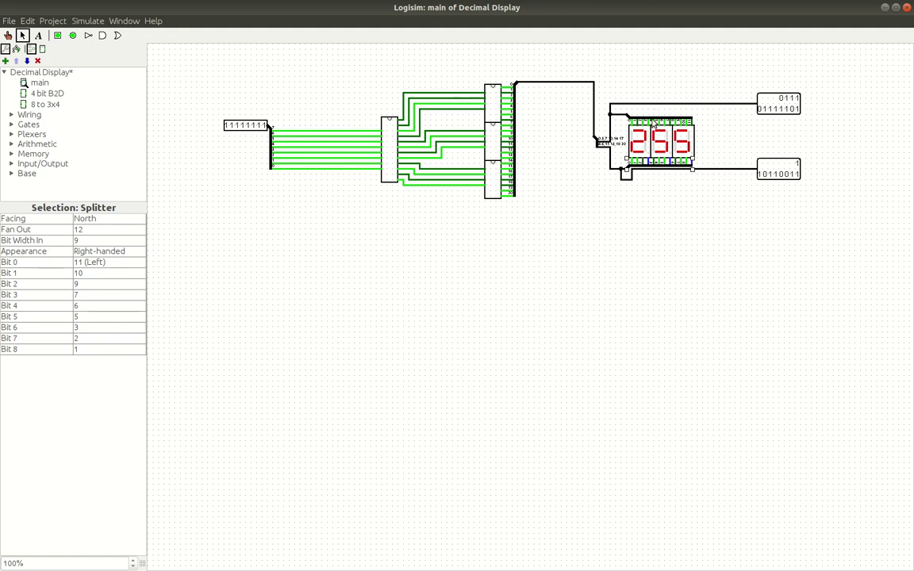
left_click(653, 123)
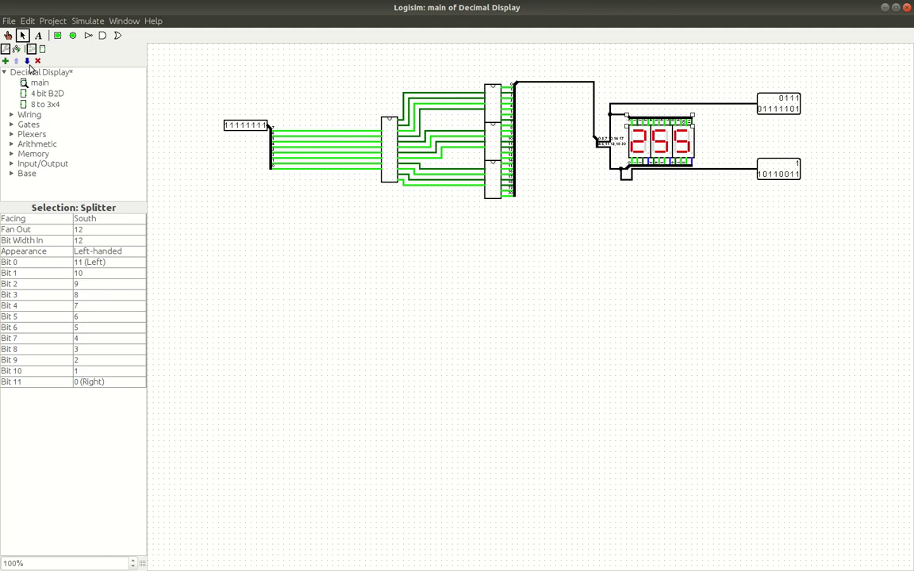
Step: Save the Decimal Display circuit, then place and undo a trial main instance
left_click(11, 22)
left_click(16, 92)
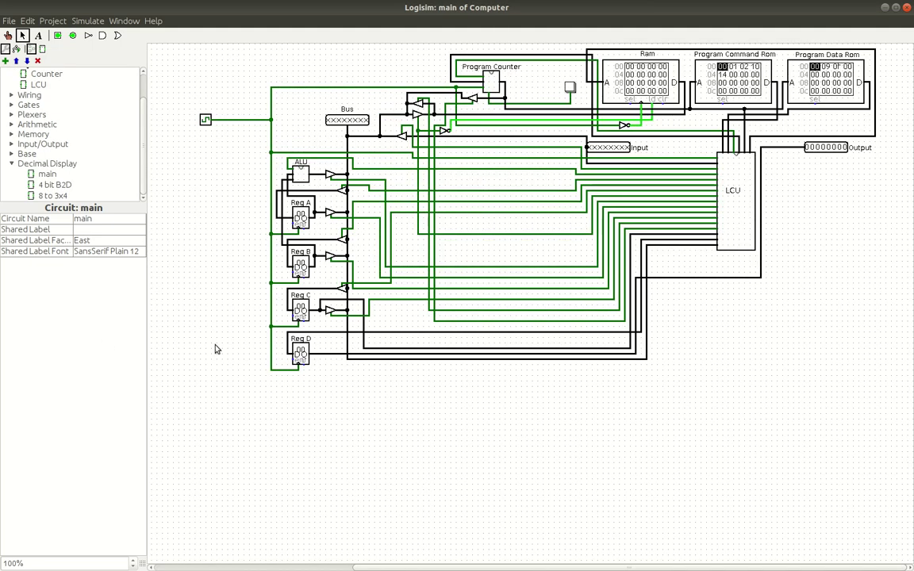
left_click(47, 174)
left_click(226, 176)
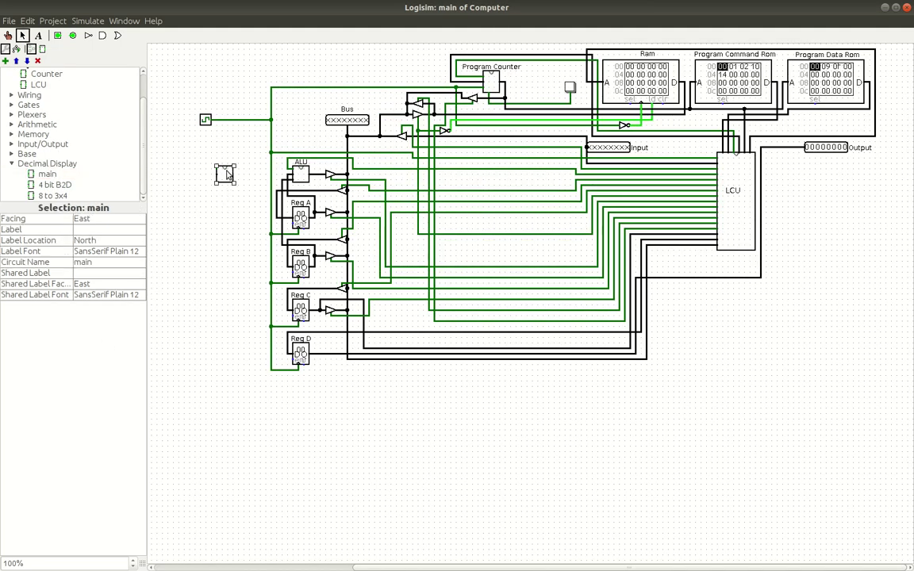
key("ctrl+z")
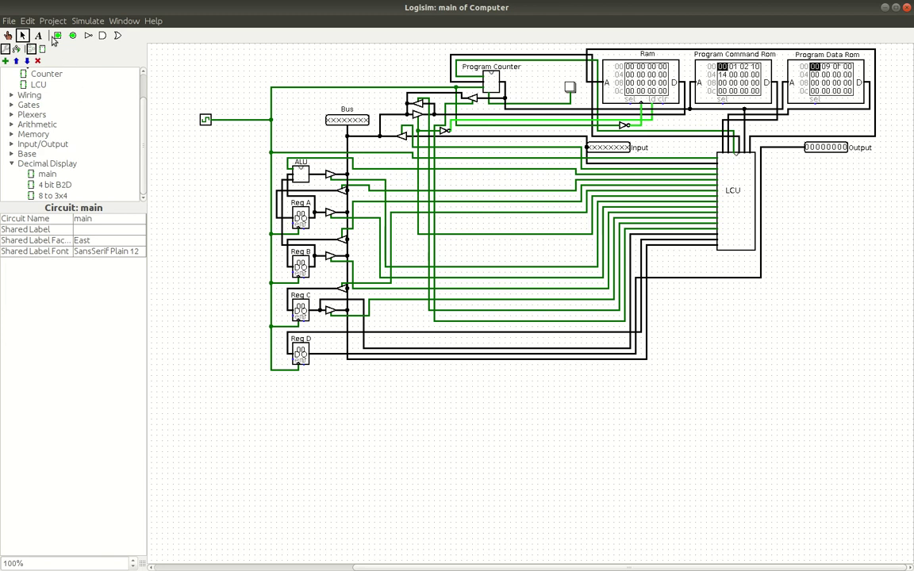
Step: Reopen Computer.circ from the File menu's recent files
left_click(10, 20)
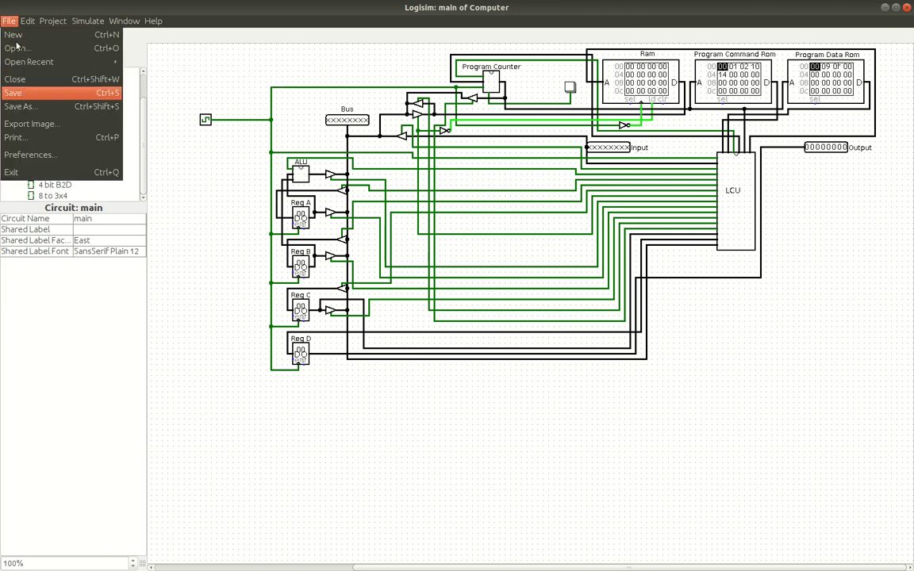
left_click(11, 21)
left_click(10, 21)
mouse_move(25, 60)
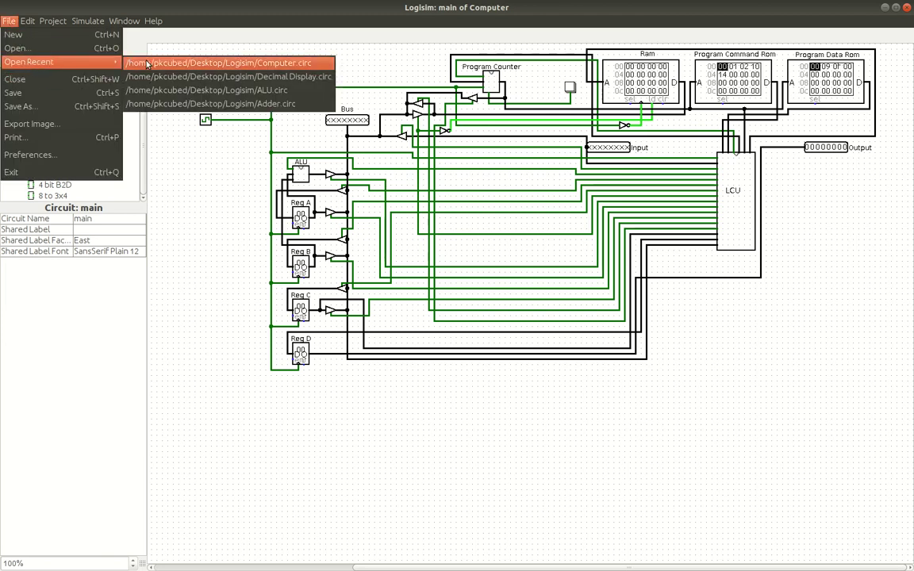
left_click(168, 64)
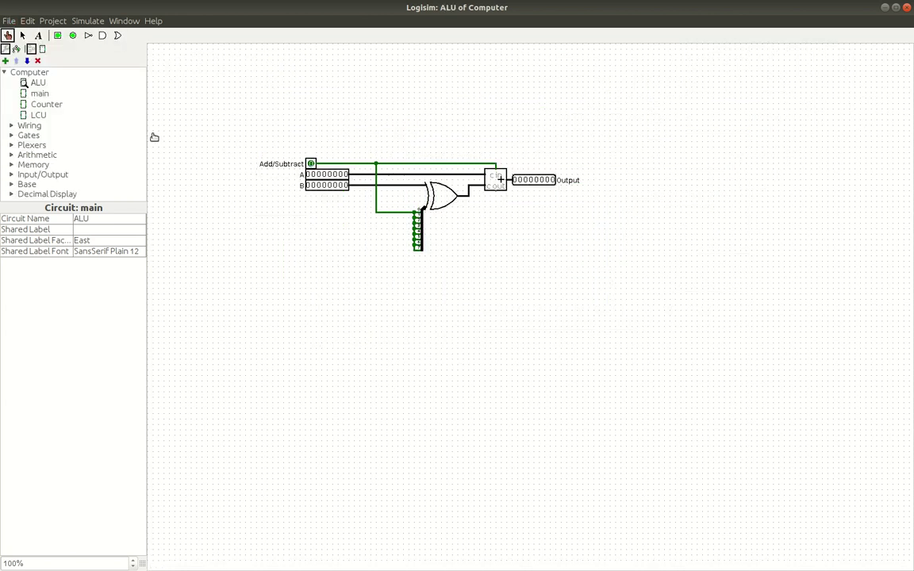
Step: Open Computer's main circuit and move it to the top of the circuit list
double_click(40, 96)
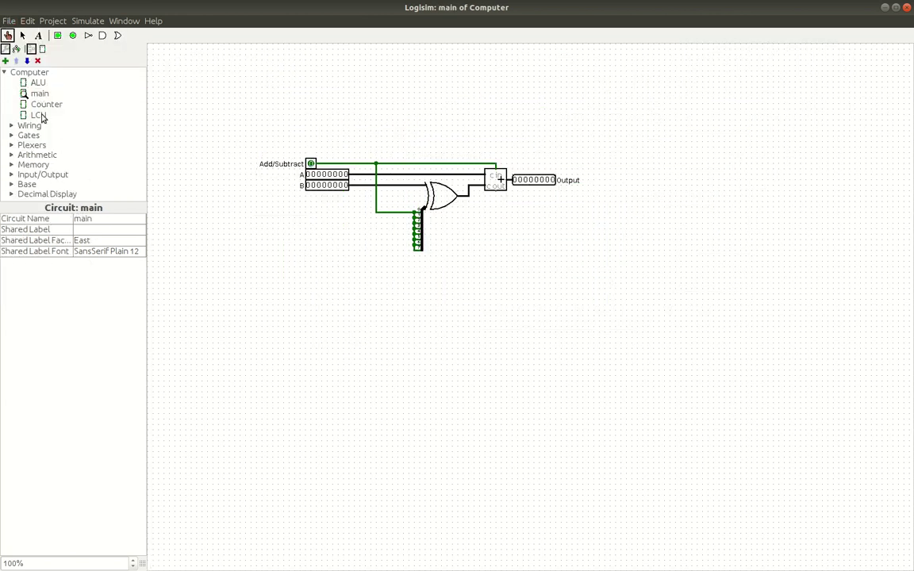
left_click_drag(44, 75, 25, 80)
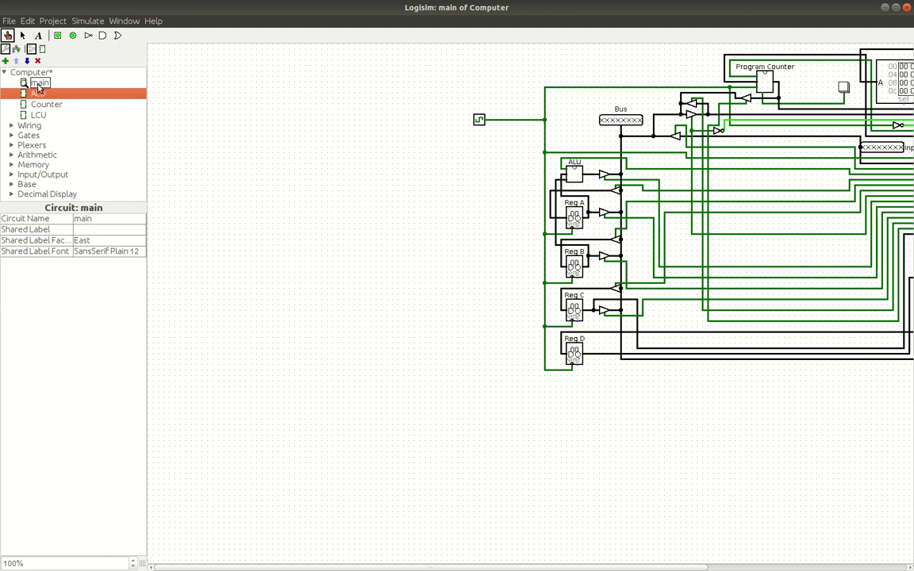
left_click(40, 85)
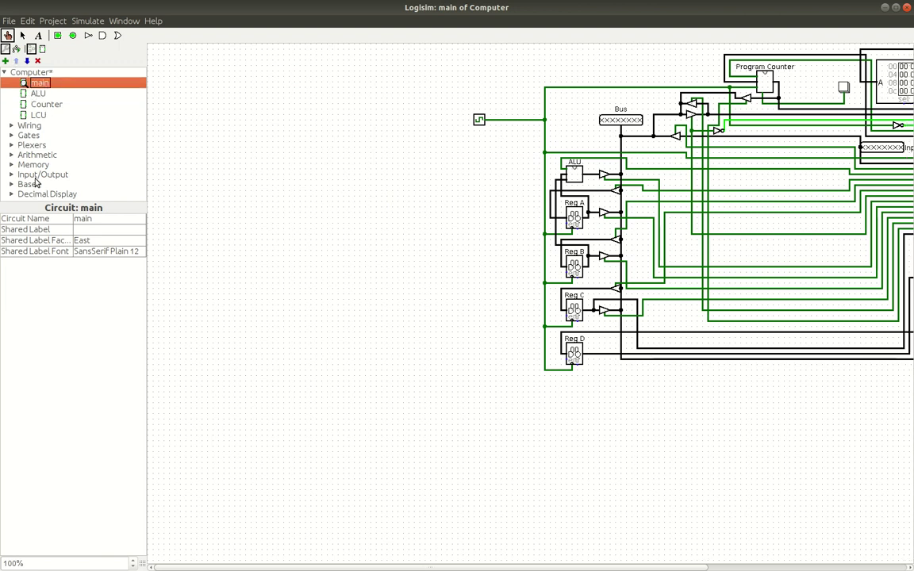
left_click(11, 193)
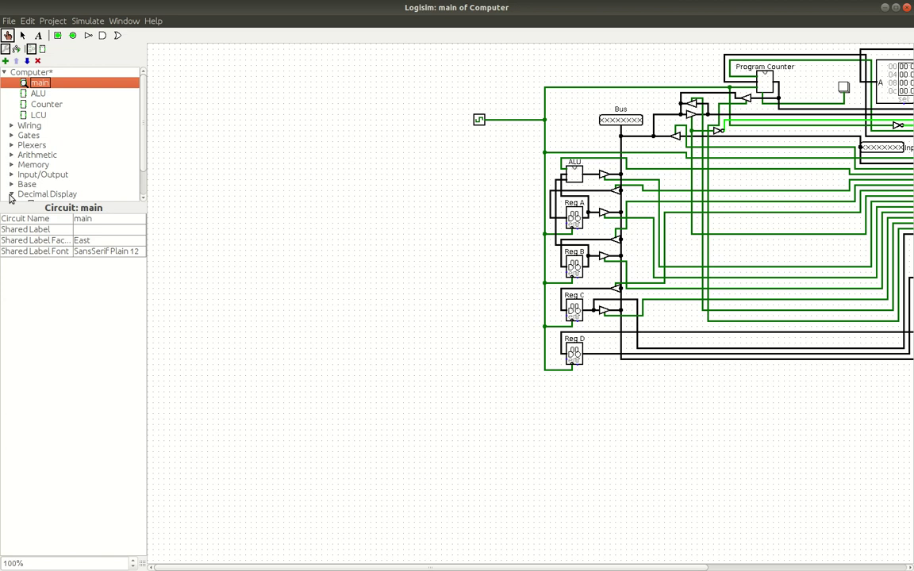
Step: Place a Decimal Display main subcircuit and move it beside the 8-bit Output pin
scroll(36, 191, "down", 1)
left_click(47, 174)
left_click(238, 162)
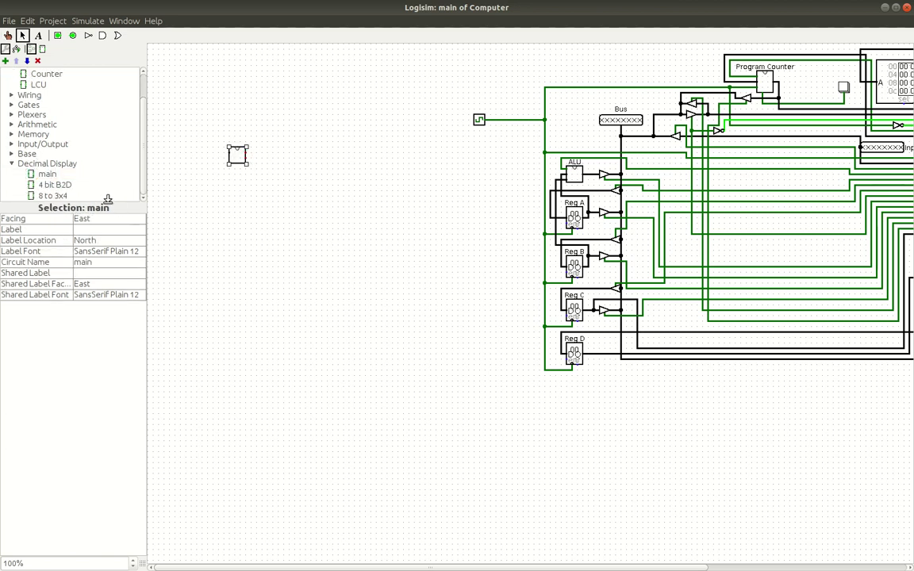
left_click_drag(95, 201, 94, 276)
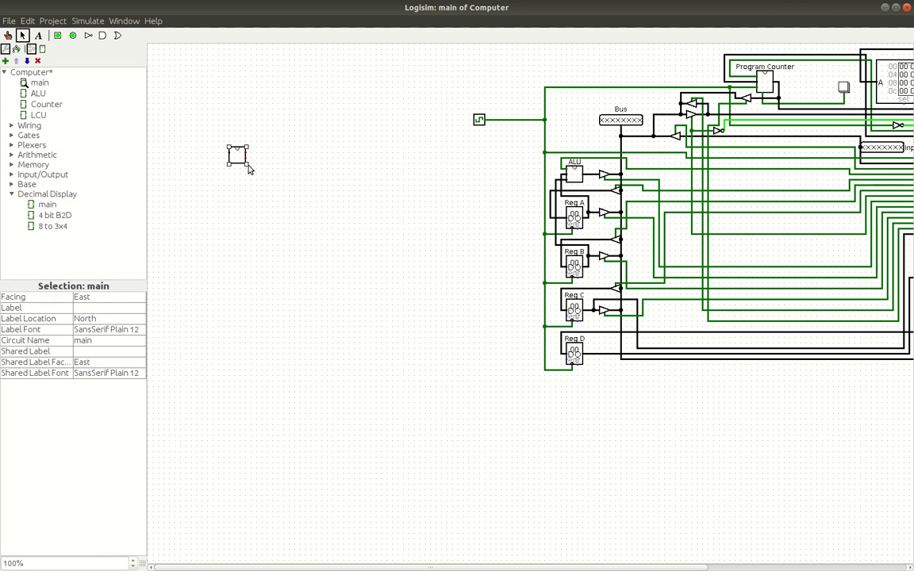
left_click_drag(234, 159, 435, 302)
scroll(514, 358, "right", 3)
scroll(514, 359, "right", 4)
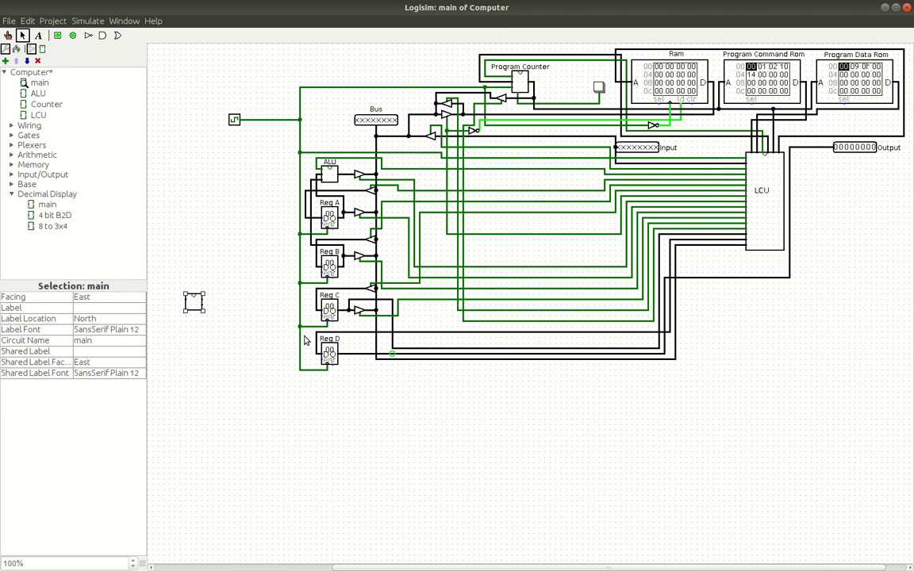
left_click(890, 165)
scroll(842, 167, "right", 1)
Step: Delete the Output pin and its wire stub, and set the chip at the wire end below the LCU
left_click(829, 150)
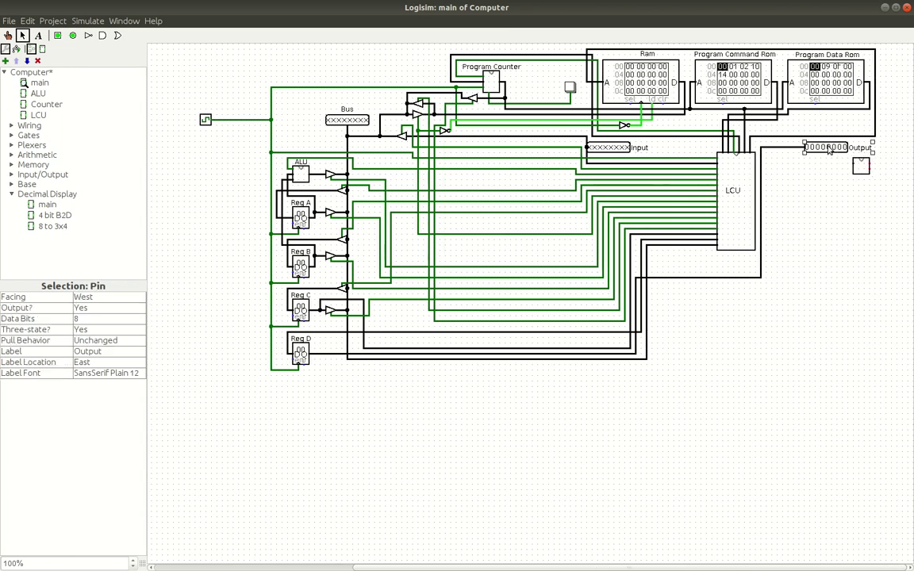
key("Delete")
left_click_drag(861, 170, 803, 287)
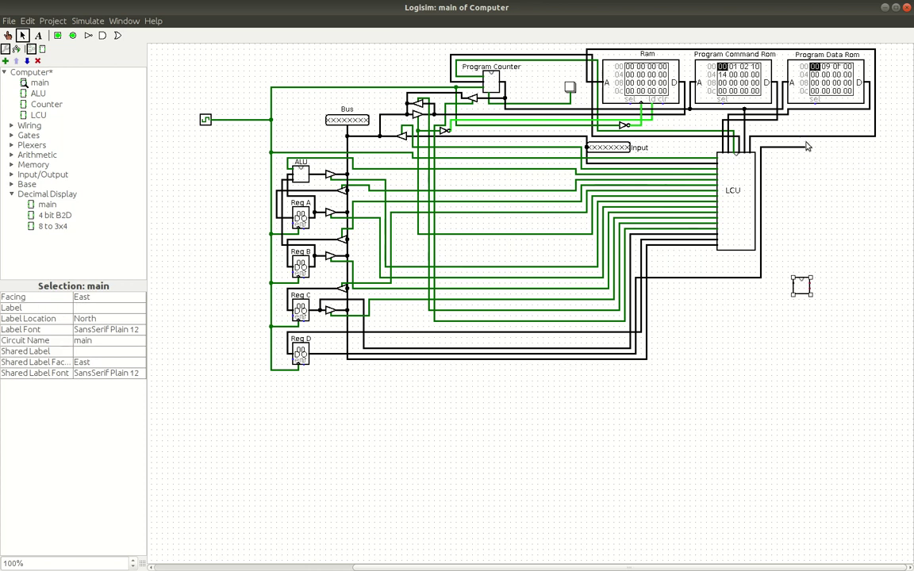
left_click_drag(805, 147, 649, 279)
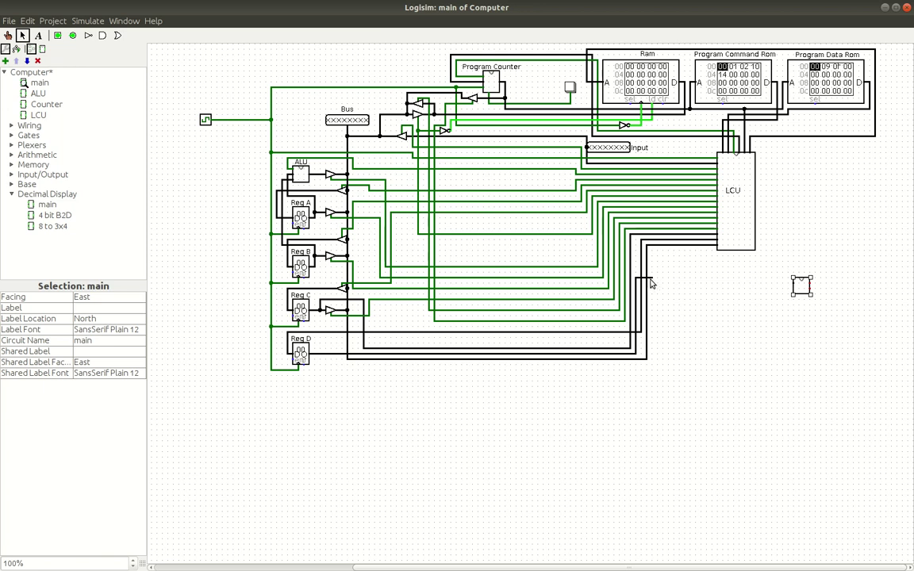
left_click_drag(801, 285, 660, 282)
Step: Place a 7-Segment Display beside the Decimal Display chip and add two more to its right
left_click(11, 175)
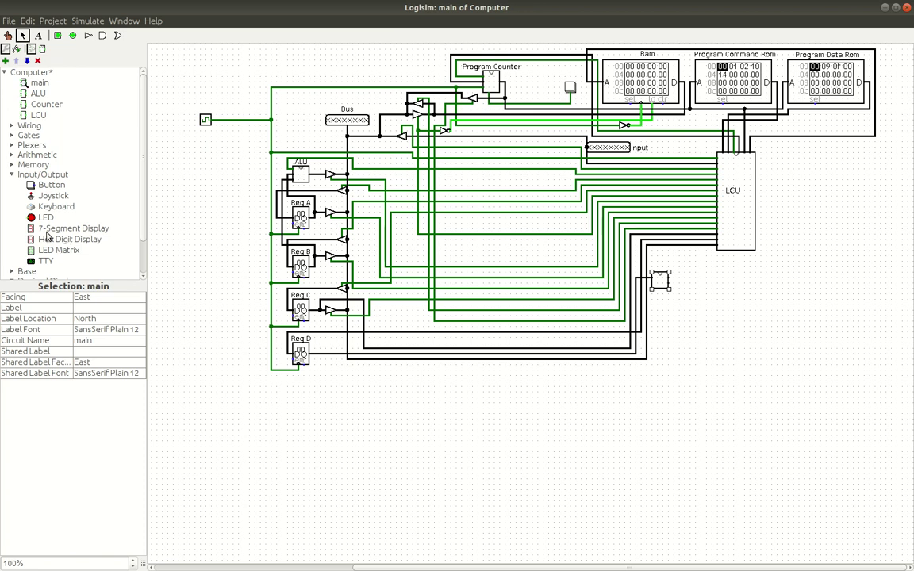
left_click(49, 229)
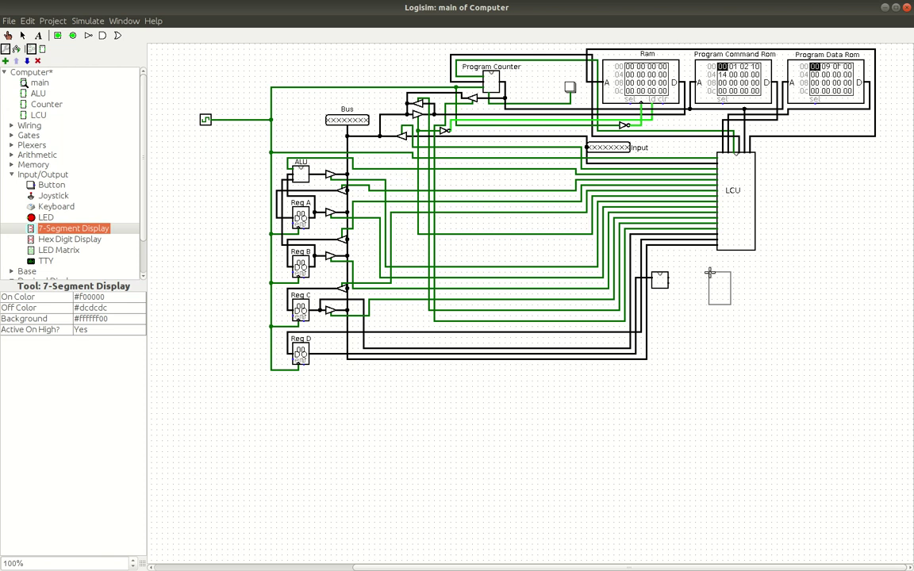
left_click(711, 274)
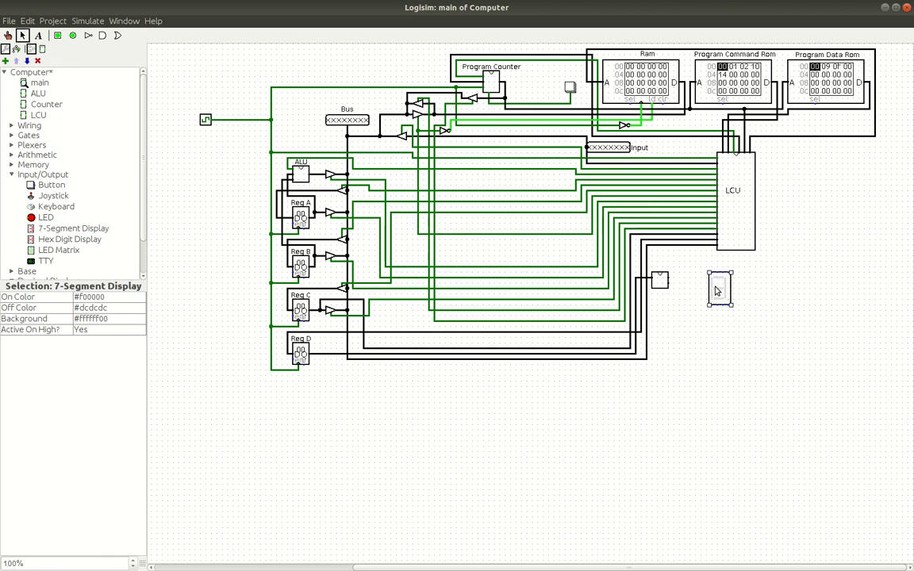
left_click_drag(719, 293, 734, 305)
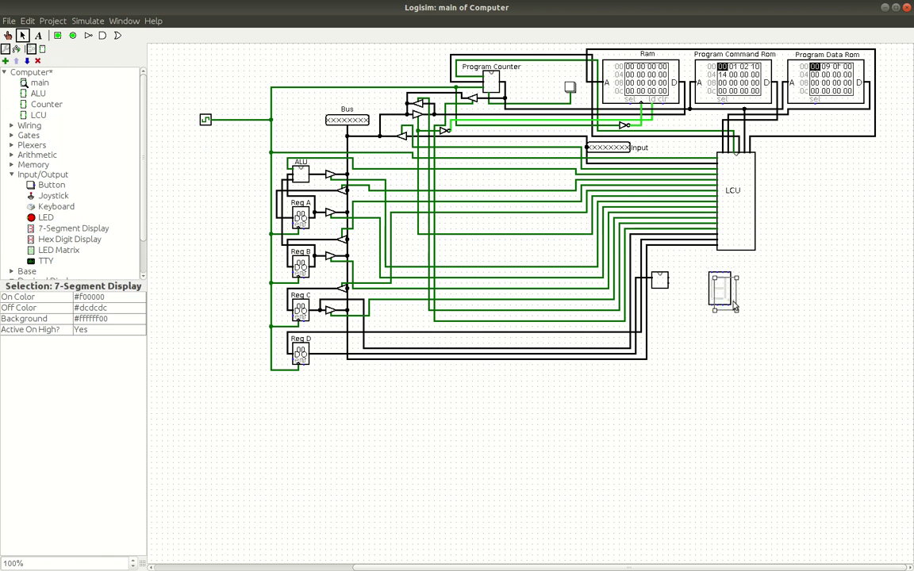
left_click(659, 262)
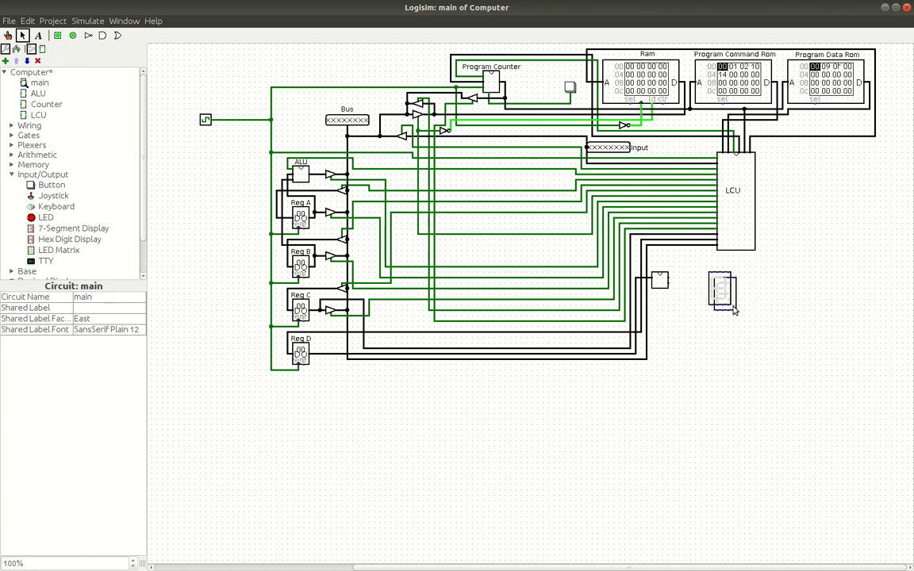
left_click(734, 310)
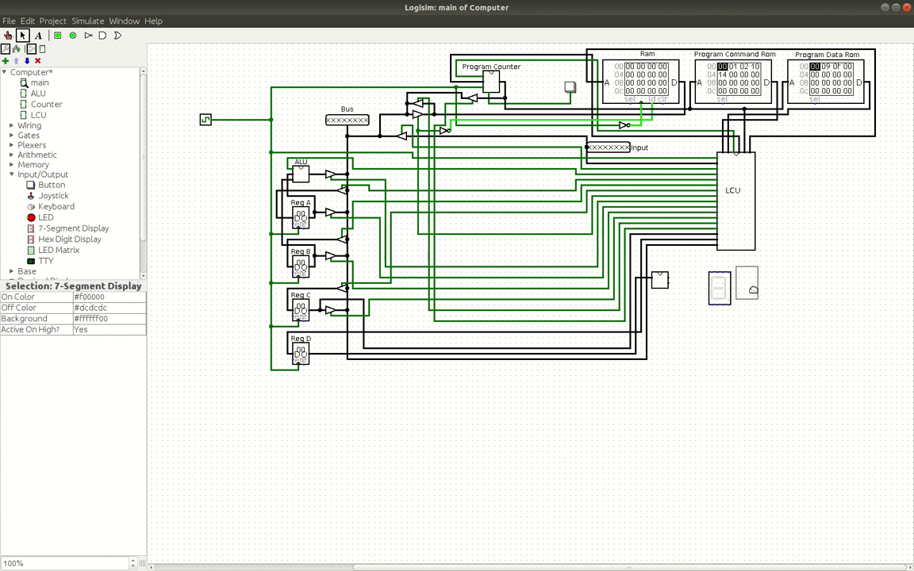
left_click(750, 294)
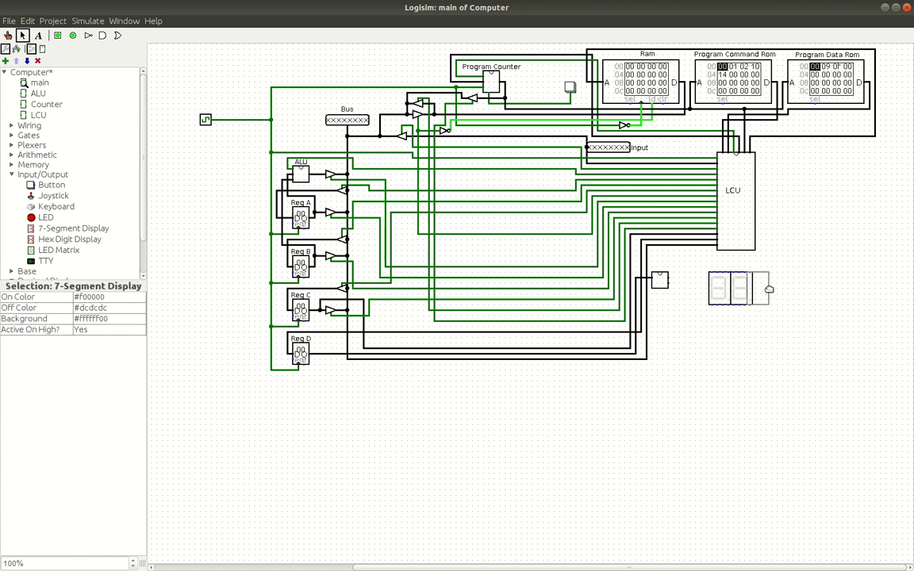
left_click(770, 290)
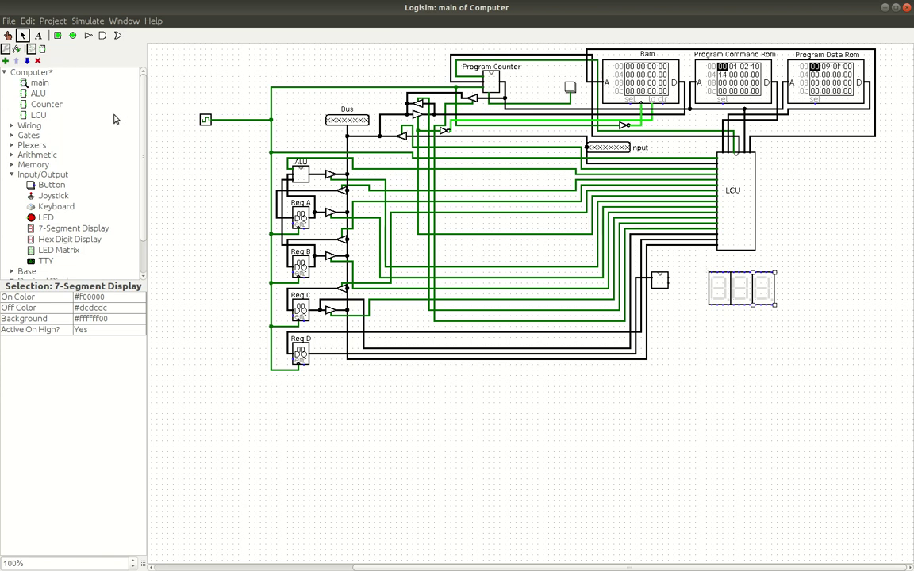
Step: Place a south-facing splitter with Fan Out 12 above the three displays
left_click(12, 127)
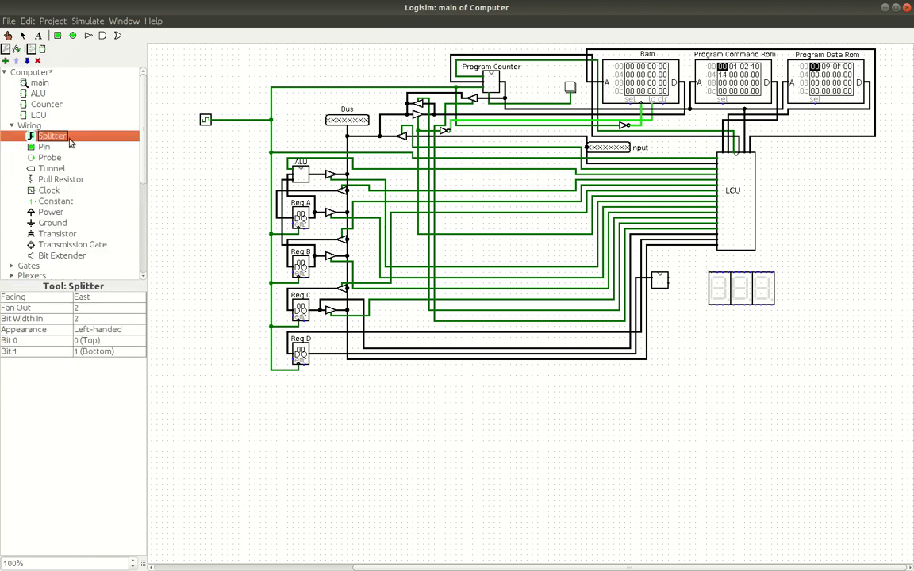
left_click(48, 135)
left_click(683, 302)
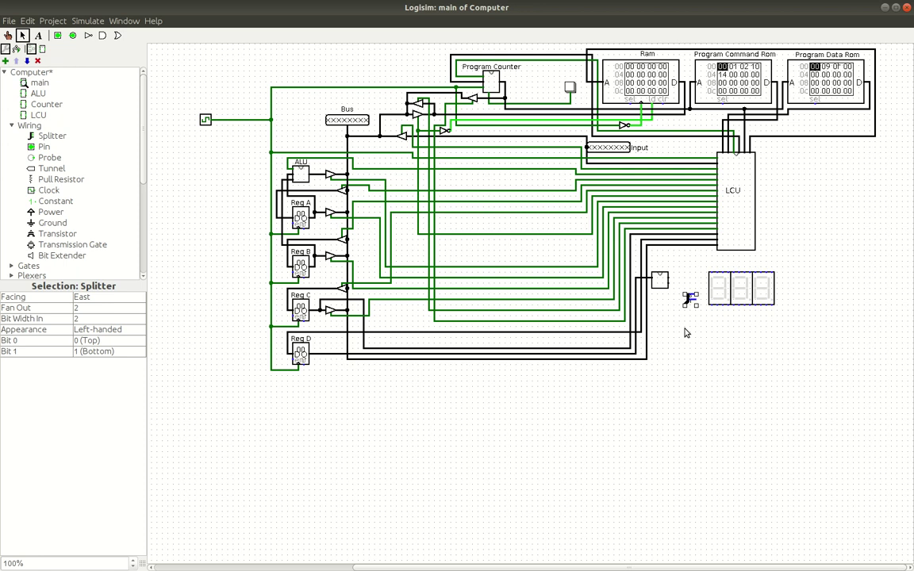
key("Down")
left_click(83, 309)
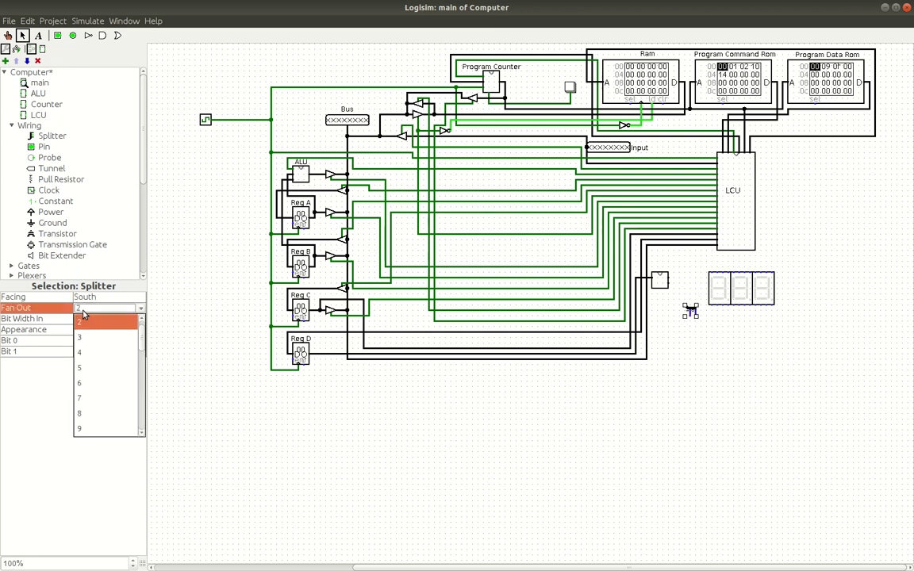
scroll(96, 357, "down", 2)
left_click(102, 381)
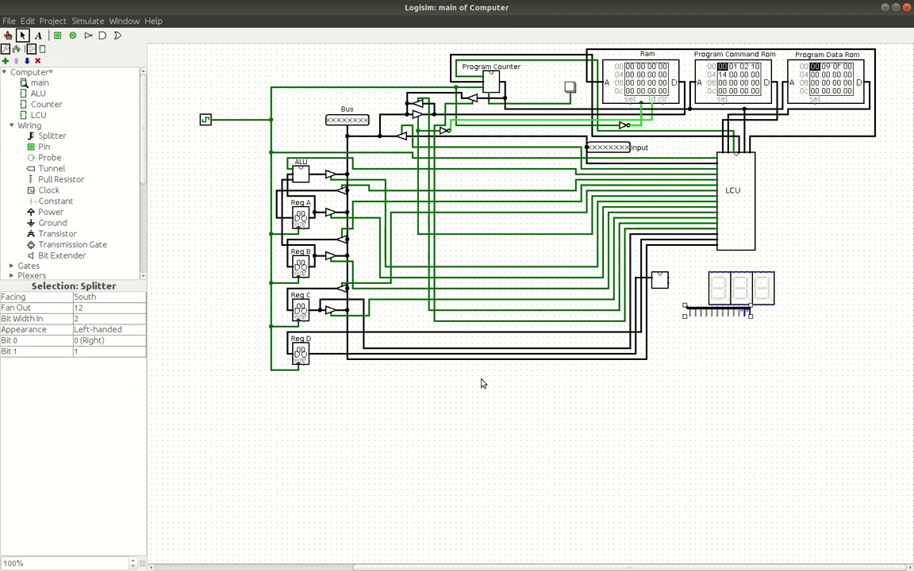
left_click_drag(706, 311, 727, 264)
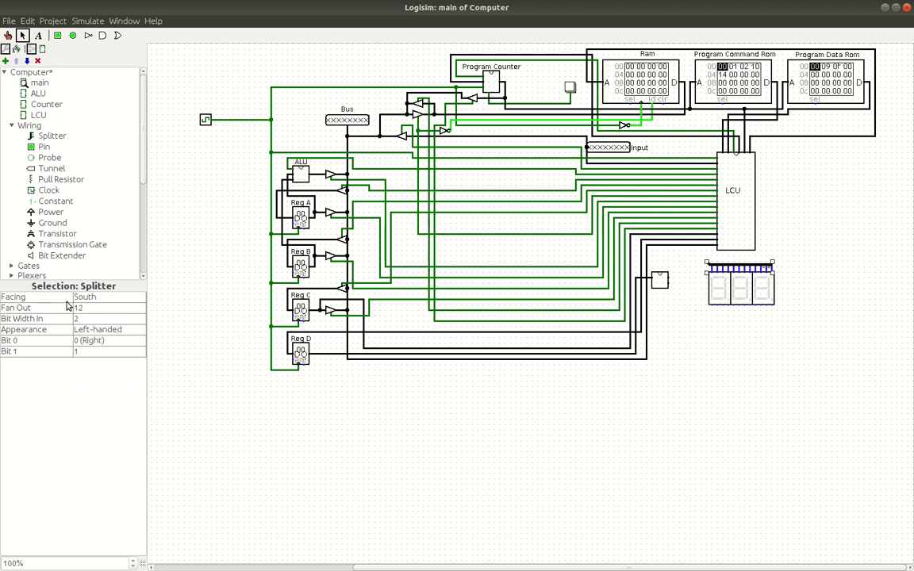
Step: Set the splitter's Bit Width In to 12
left_click(88, 318)
scroll(107, 369, "down", 1)
scroll(107, 363, "up", 2)
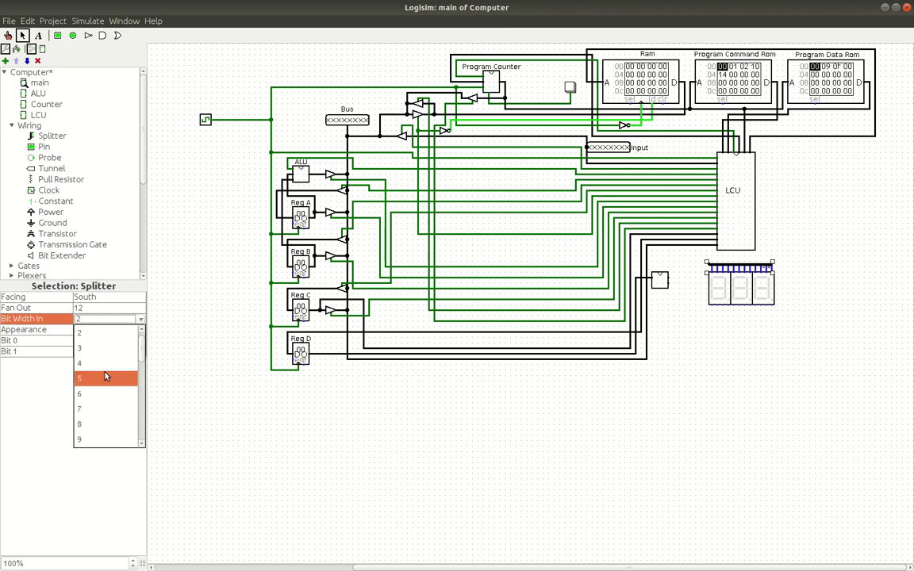
scroll(107, 373, "down", 2)
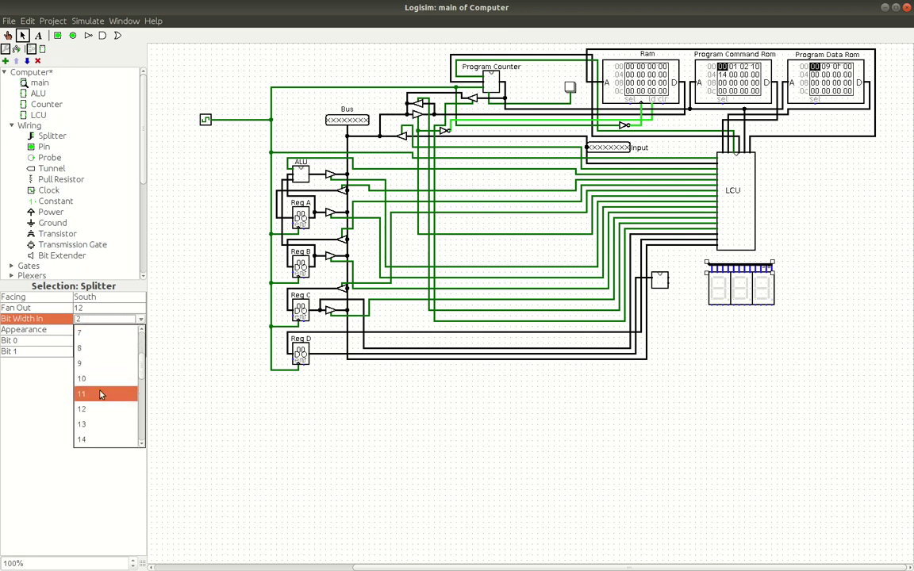
left_click(100, 411)
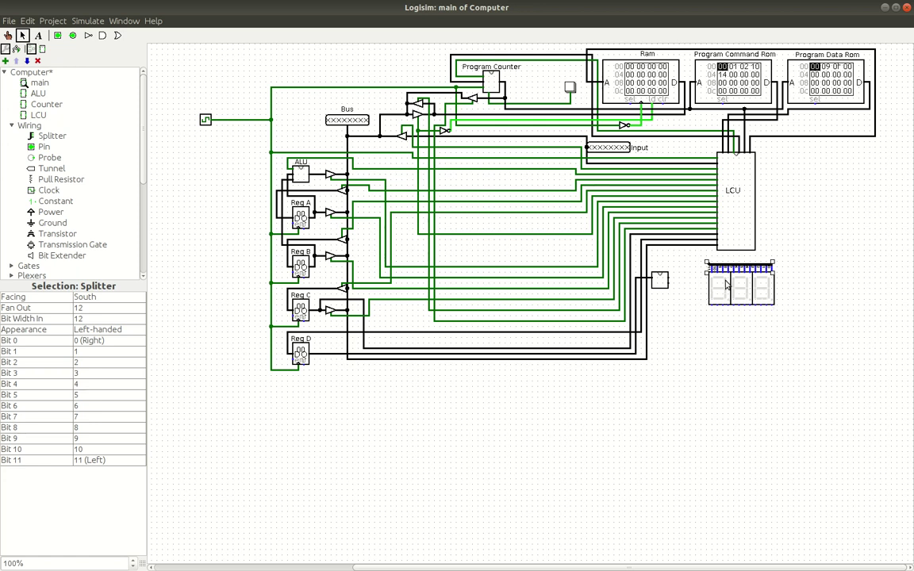
Step: Wire the Decimal Display chip's output into the top splitter and reselect the splitter
left_click_drag(706, 261, 673, 277)
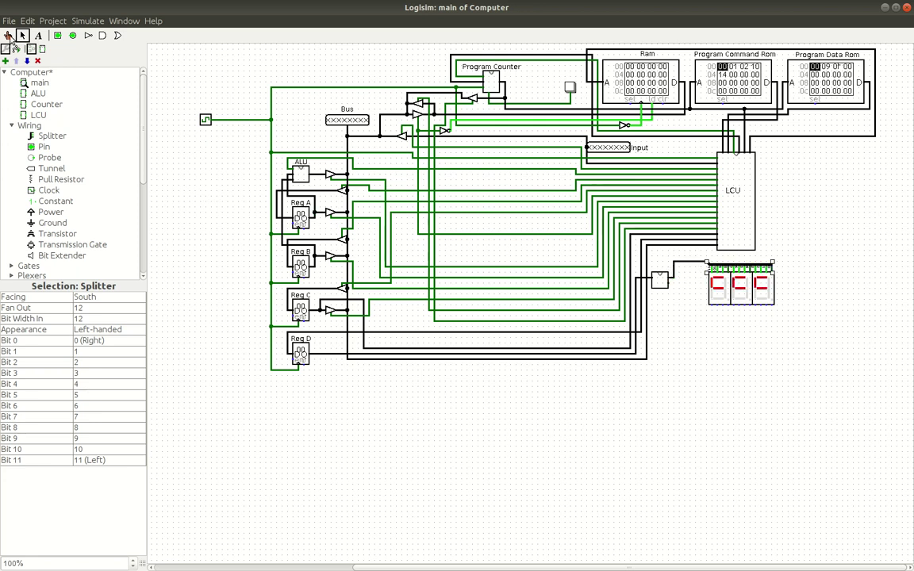
left_click(8, 36)
left_click(22, 36)
Step: Map splitter bits 0–5 to ends 11 (Left), 10, 9, 8, 7 and 6
left_click(92, 341)
scroll(110, 404, "down", 2)
left_click(103, 460)
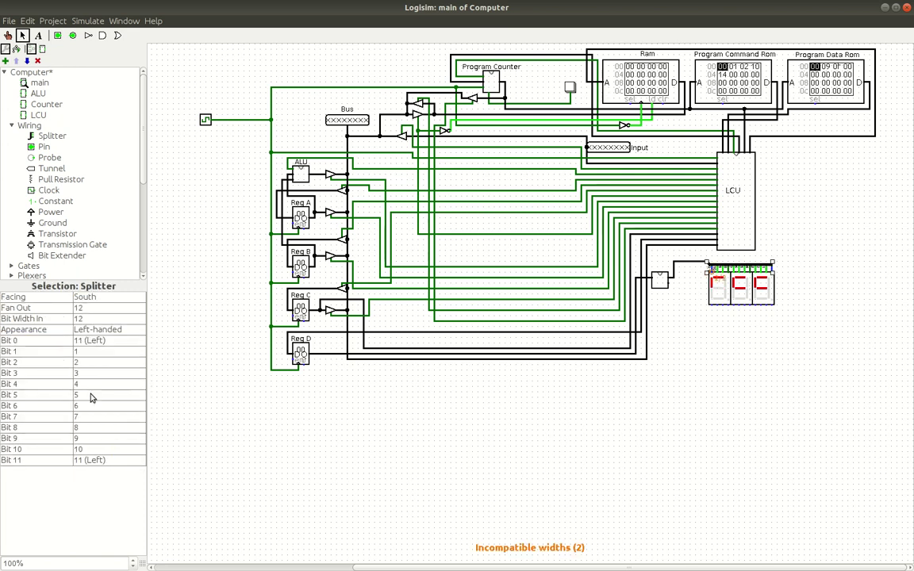
left_click(92, 351)
left_click(89, 407)
left_click(89, 362)
scroll(94, 407, "down", 2)
left_click(87, 463)
left_click(89, 373)
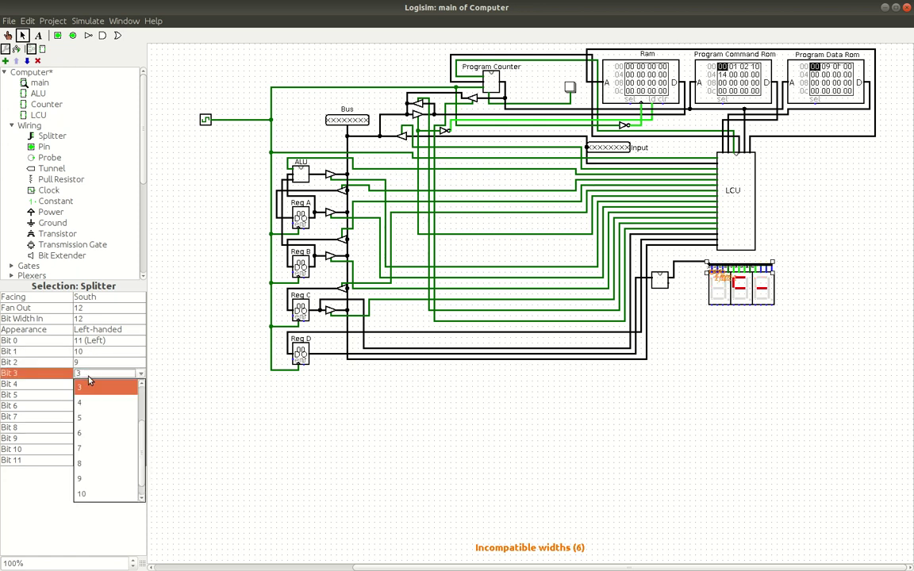
scroll(111, 444, "down", 2)
left_click(111, 446)
left_click(93, 385)
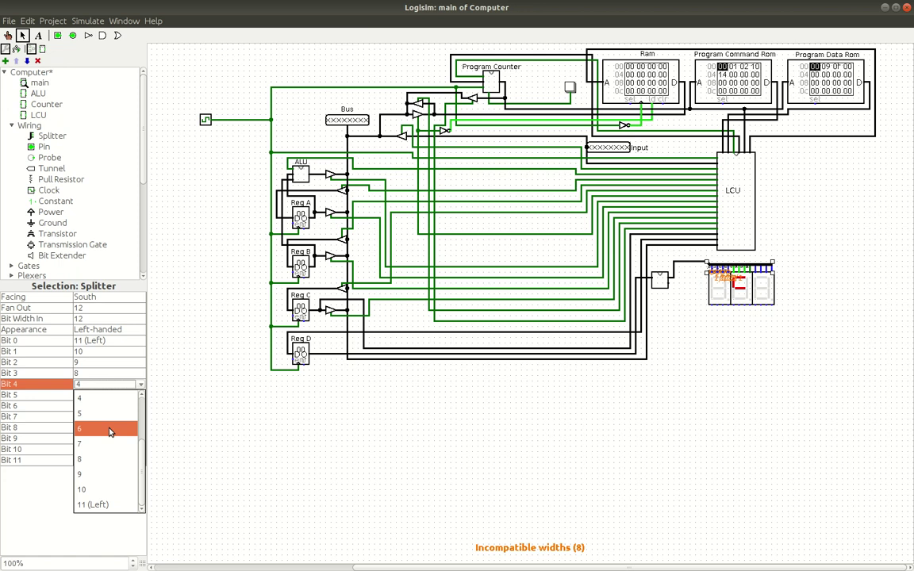
left_click(110, 428)
left_click(92, 395)
left_click(96, 439)
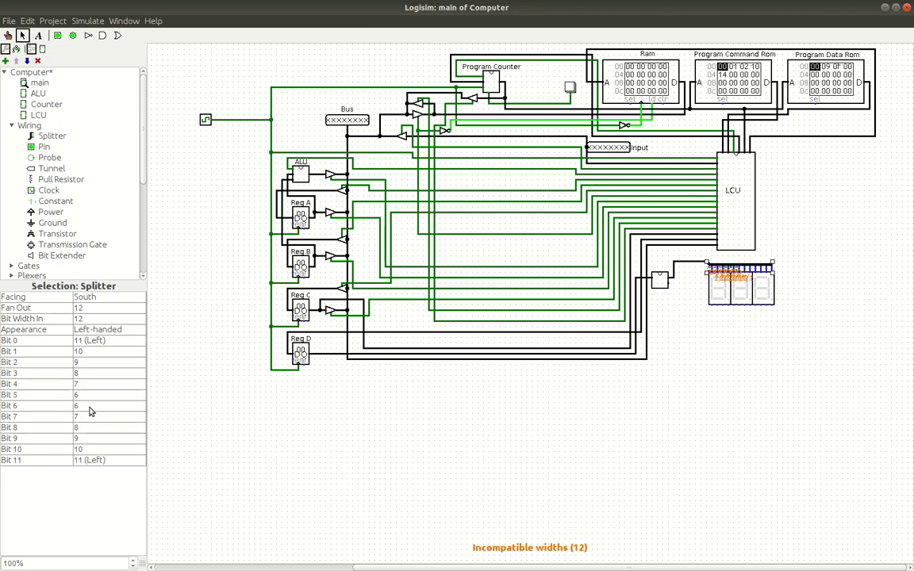
Step: Map splitter bits 6–11 to ends 5, 4, 3, 2, 1 and 0 (Right)
left_click(90, 406)
left_click(99, 436)
left_click(91, 416)
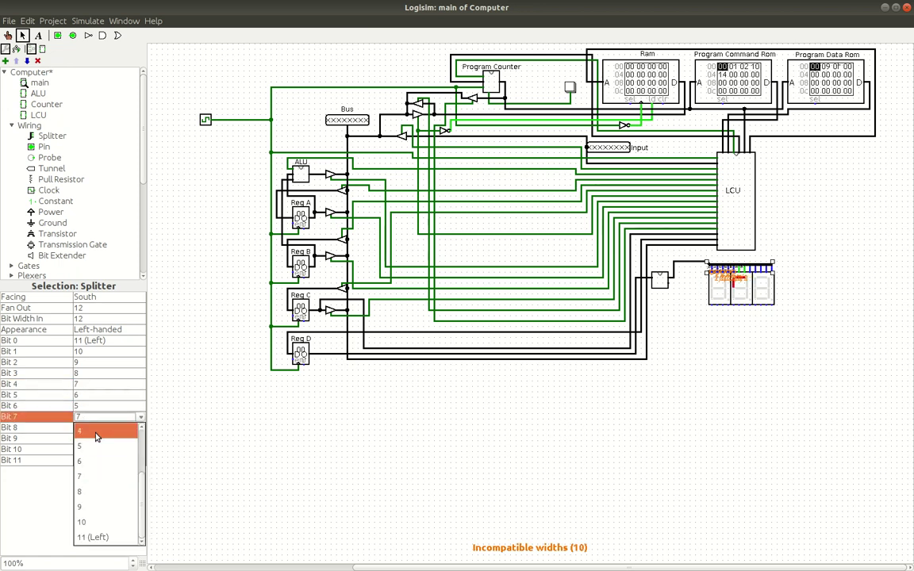
left_click(100, 433)
left_click(97, 430)
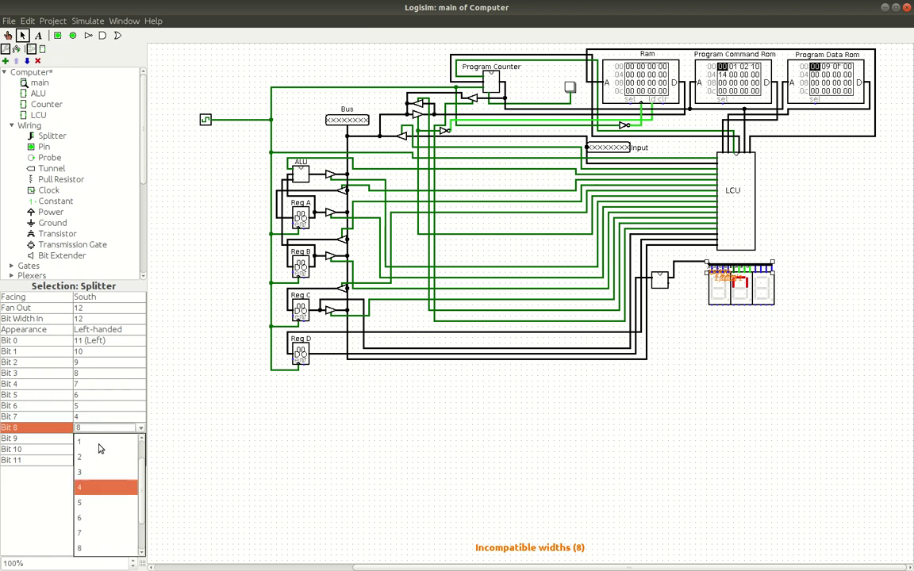
scroll(87, 476, "up", 2)
left_click(87, 476)
left_click(82, 437)
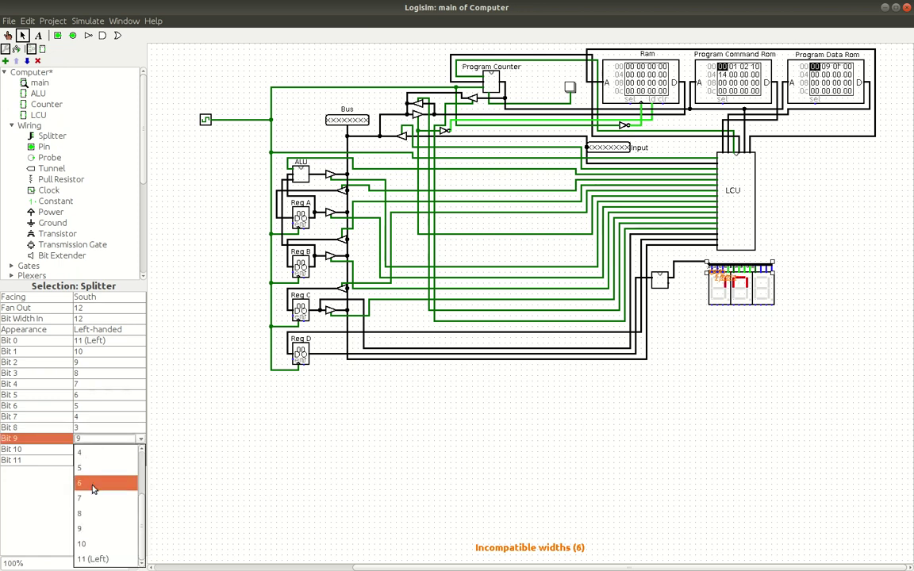
scroll(86, 508, "up", 2)
left_click(86, 498)
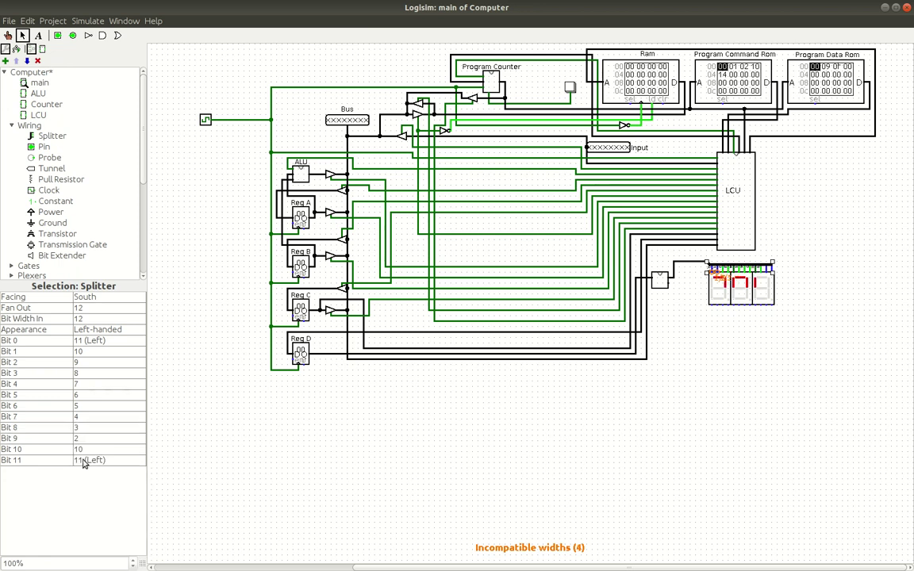
left_click(95, 449)
scroll(96, 381, "up", 2)
left_click(88, 330)
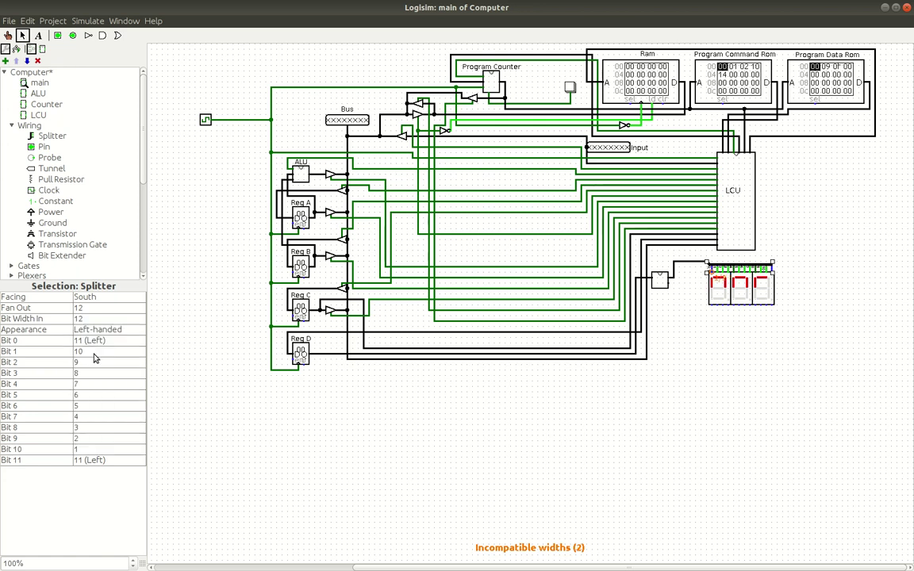
left_click(87, 460)
scroll(89, 388, "up", 2)
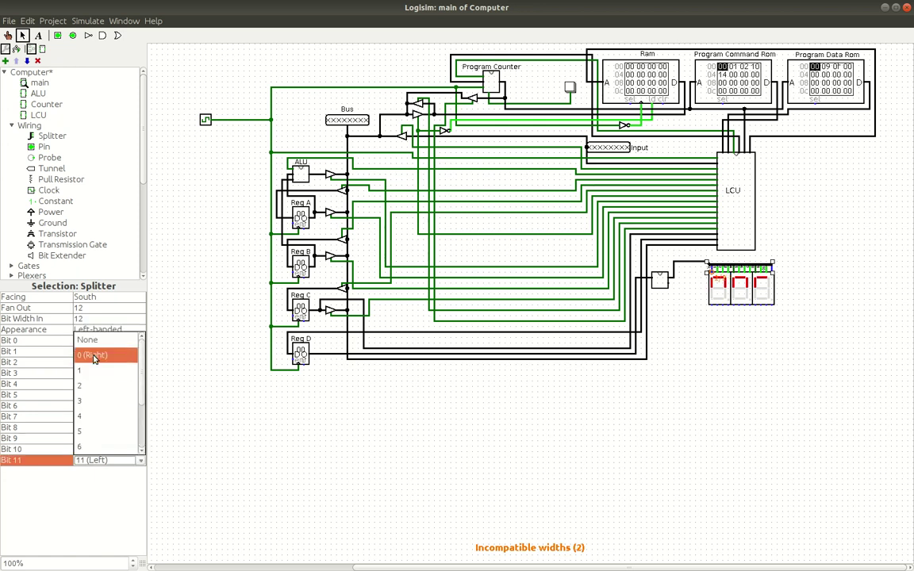
left_click(94, 359)
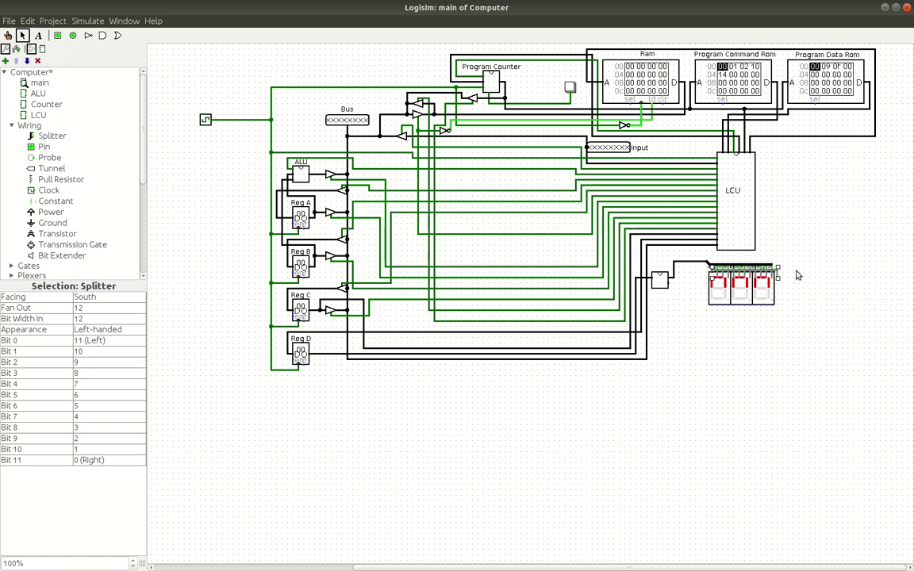
Step: Turn the new splitter north, make it right-handed, and place it below the three displays
left_click_drag(772, 267, 769, 329)
key("Up")
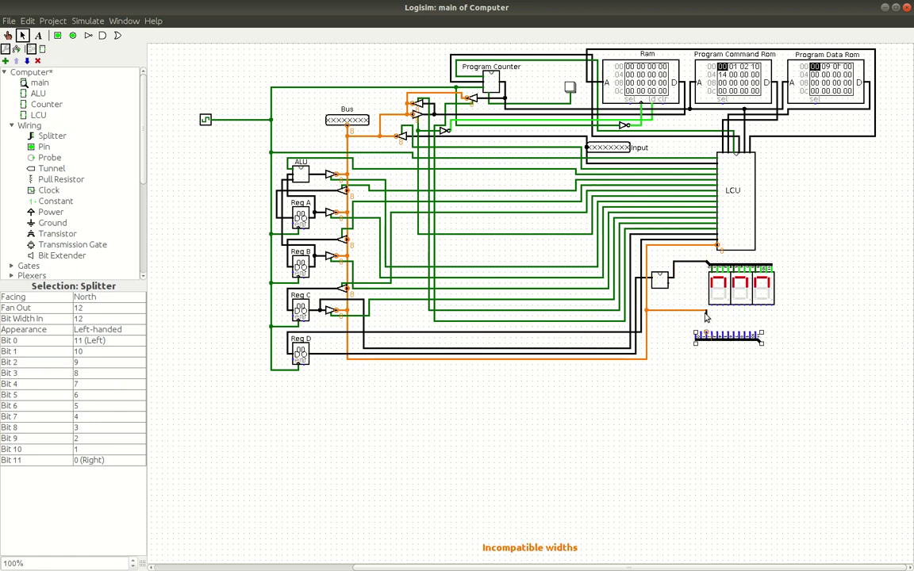
left_click_drag(705, 311, 675, 314)
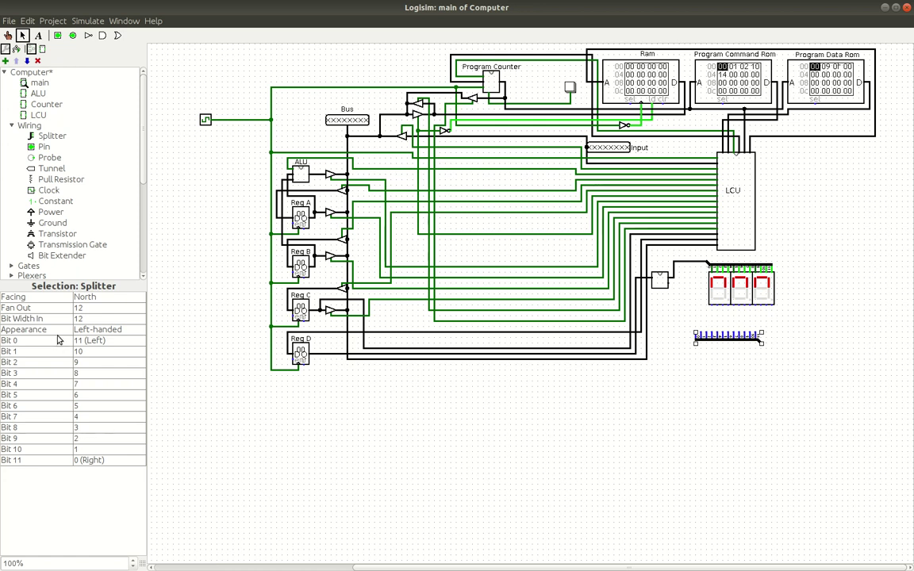
left_click(87, 329)
left_click(87, 351)
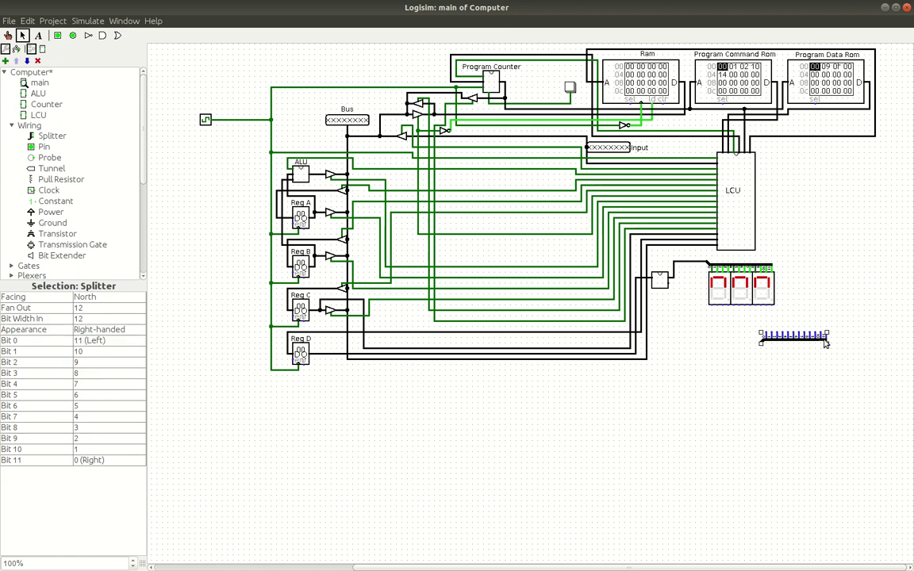
left_click_drag(825, 343, 754, 310)
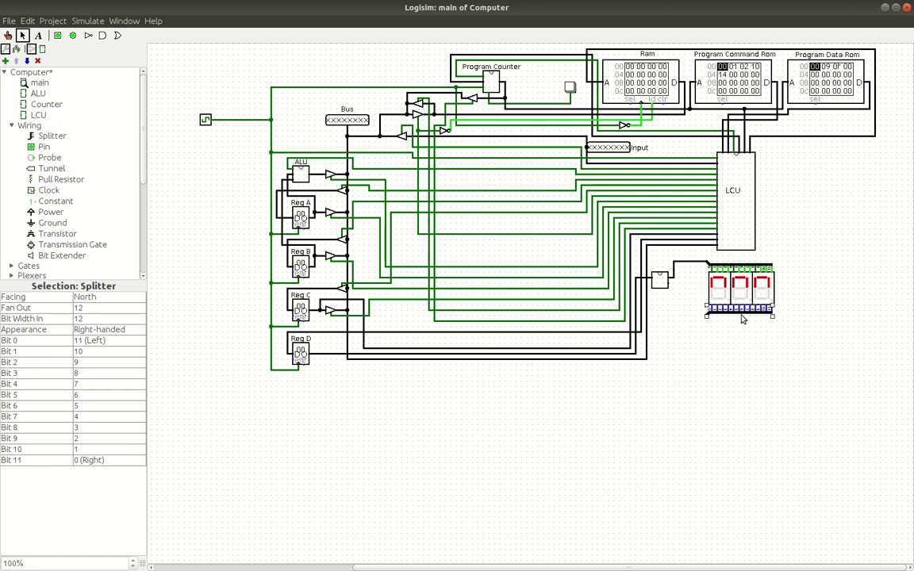
Step: Wire the lower splitter's input toward the chip and bring up its Bit Width In choices
left_click_drag(706, 315, 669, 283)
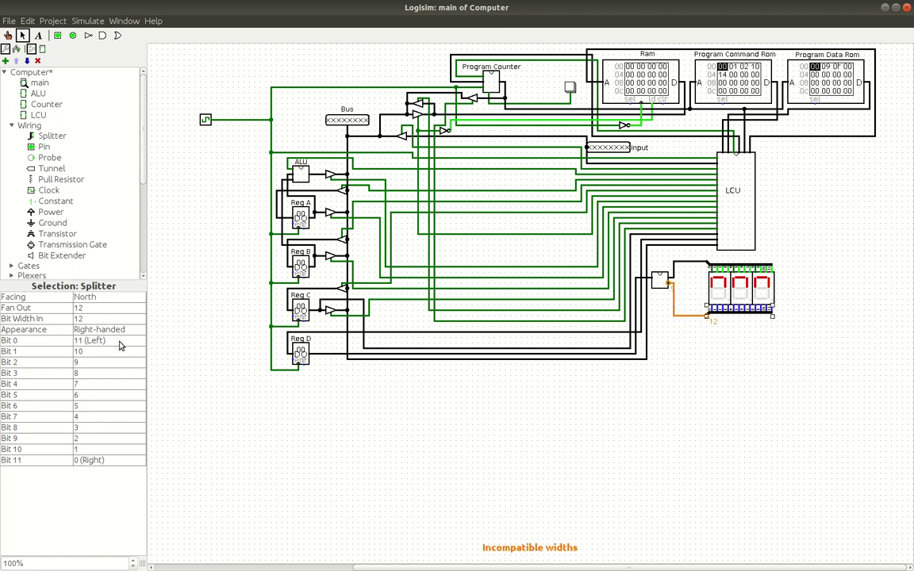
left_click(76, 319)
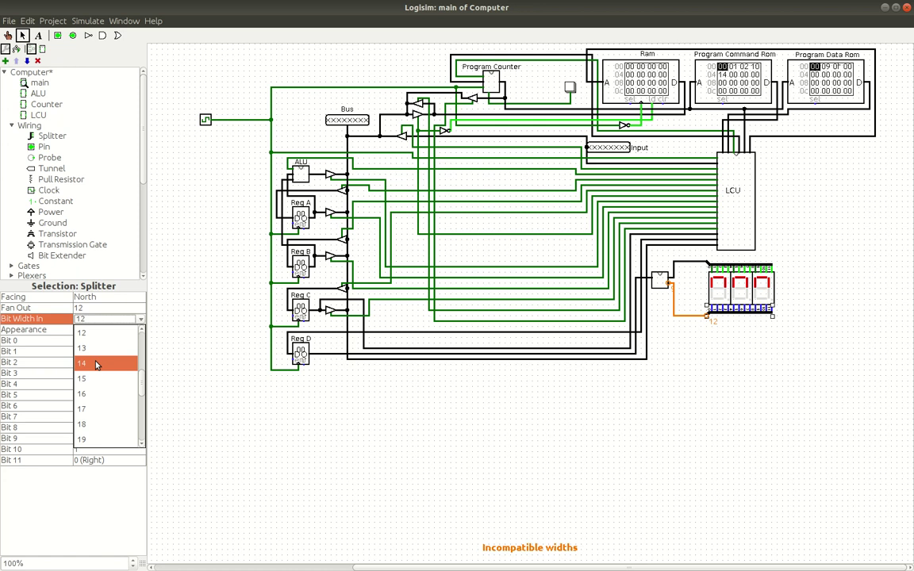
scroll(95, 364, "up", 3)
Step: Set the splitter input width to 9 and map bits 0–3 to outputs 11, 10, 9, 7
left_click(87, 333)
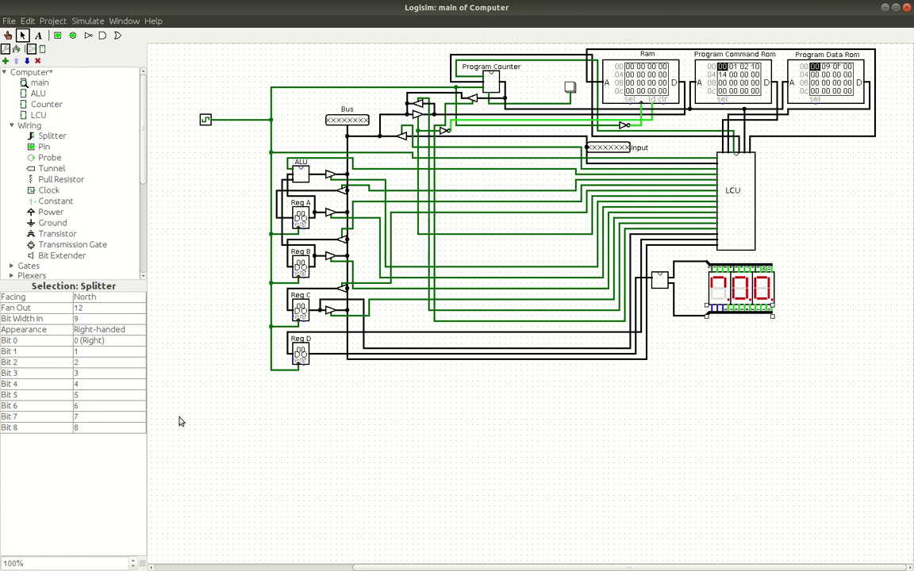
left_click(90, 341)
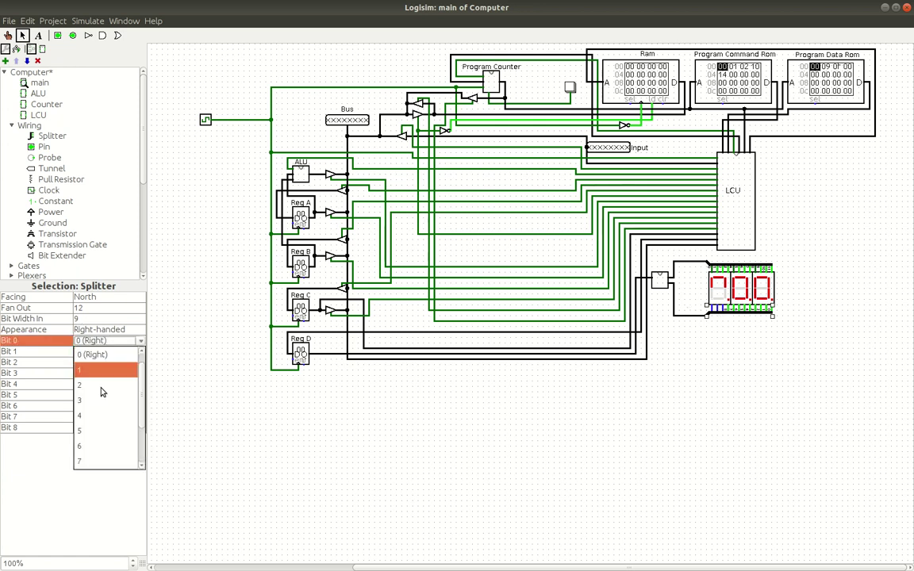
scroll(97, 371, "down", 2)
left_click(117, 463)
left_click(107, 352)
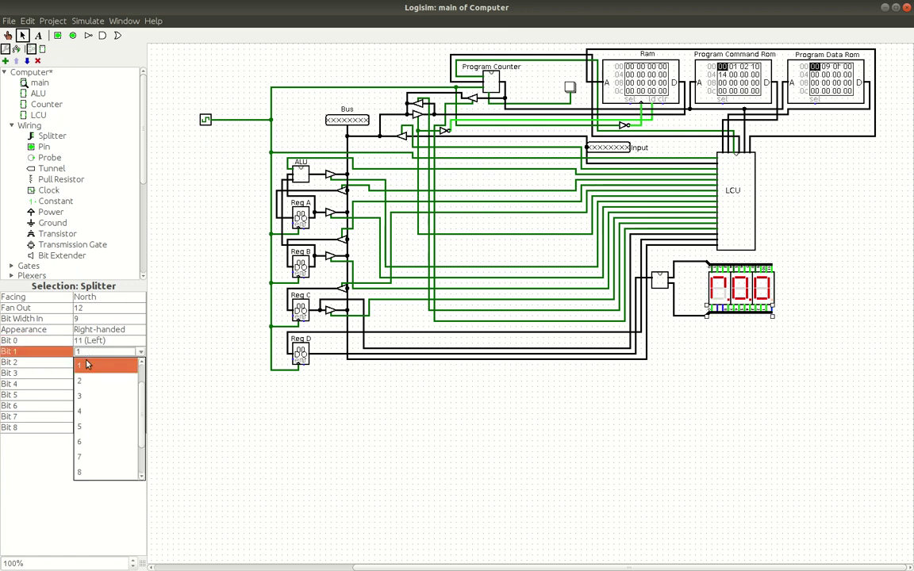
scroll(98, 456, "down", 1)
scroll(98, 456, "down", 1)
left_click(98, 457)
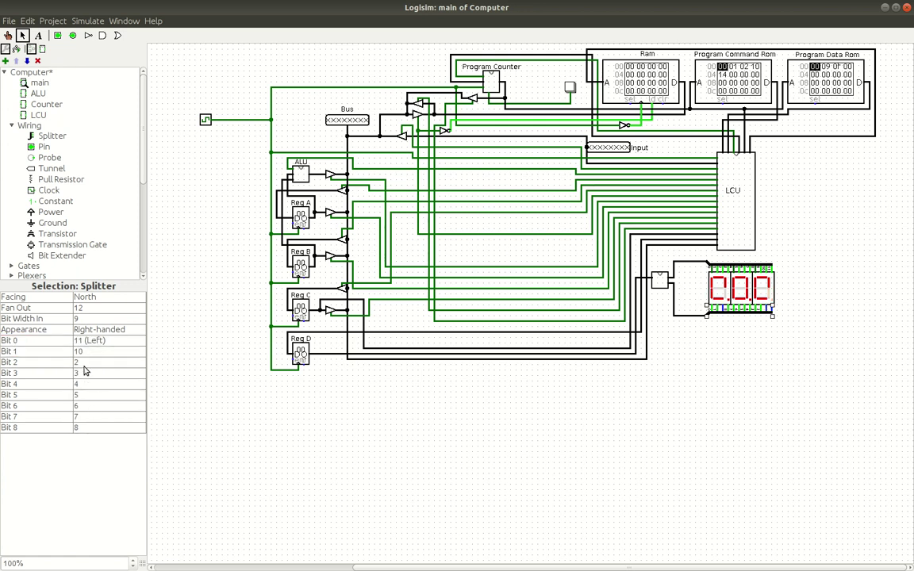
left_click(99, 361)
scroll(90, 451, "down", 1)
left_click(90, 456)
left_click(82, 373)
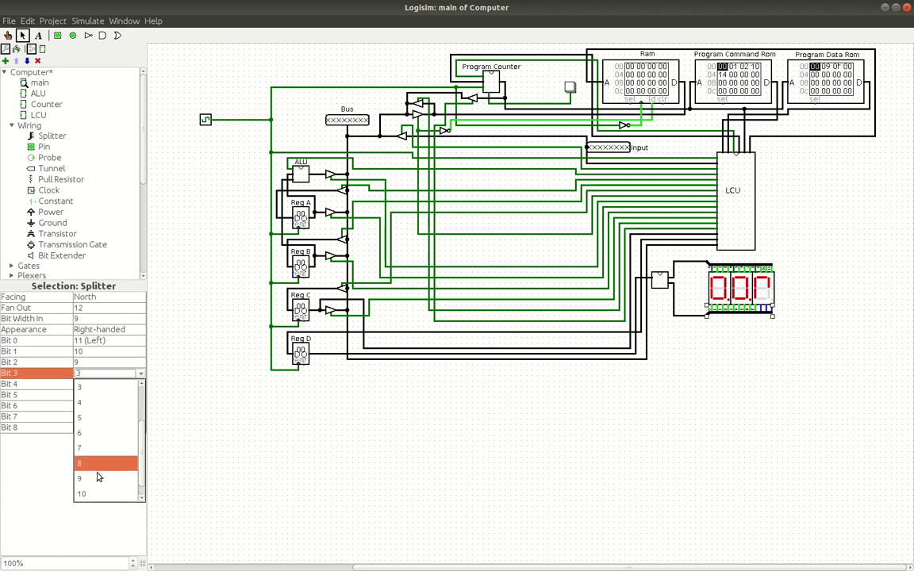
scroll(85, 466, "down", 1)
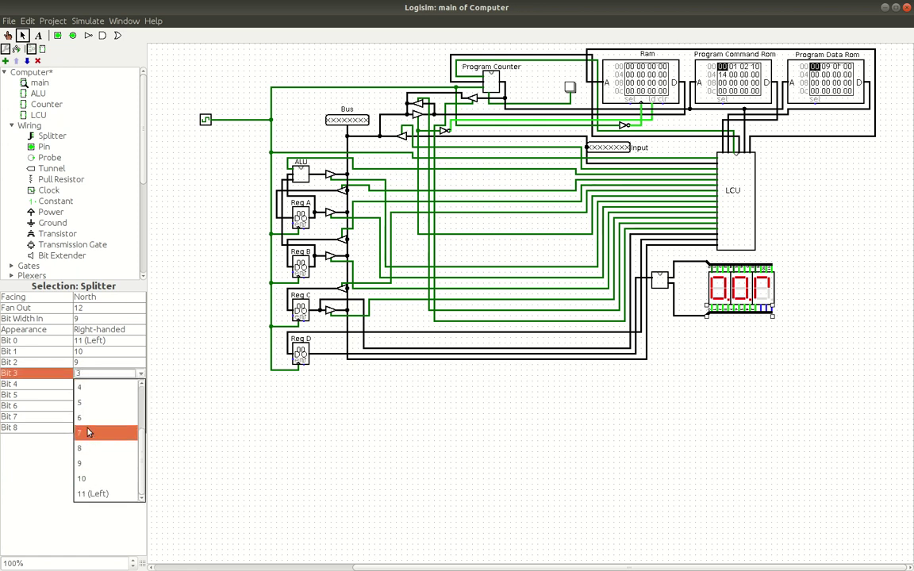
left_click(87, 434)
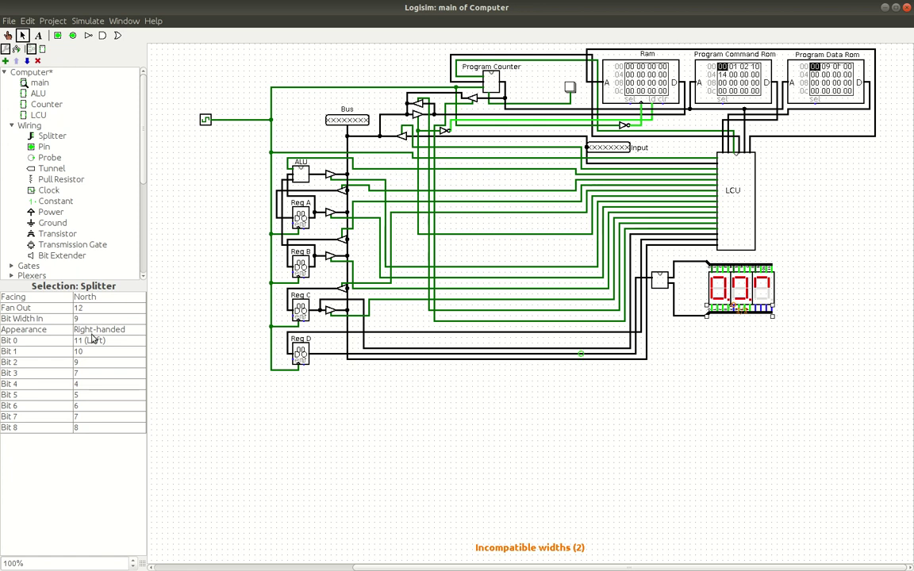
Step: Map splitter bits 4–8 to outputs 6, 5, 3, 2 and 1
left_click(77, 384)
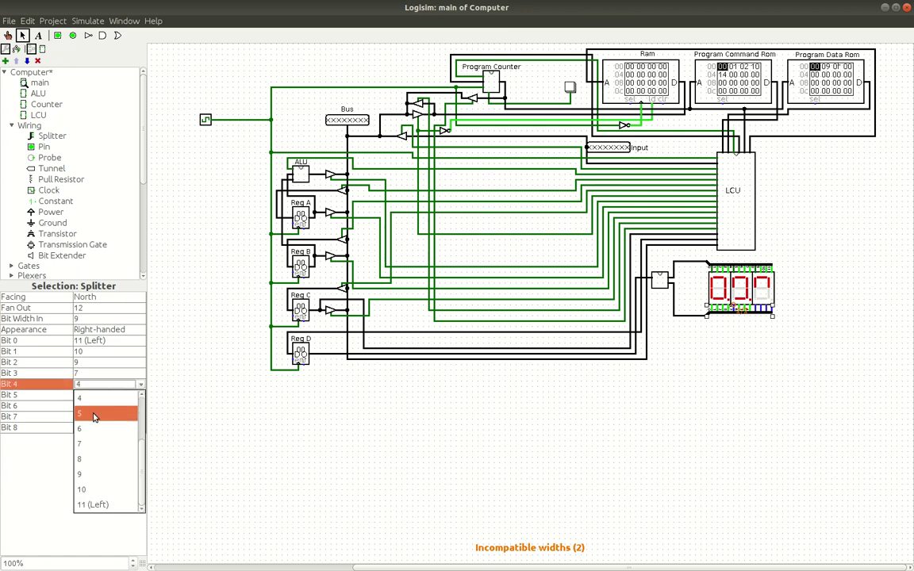
left_click(102, 429)
left_click(89, 396)
left_click(90, 405)
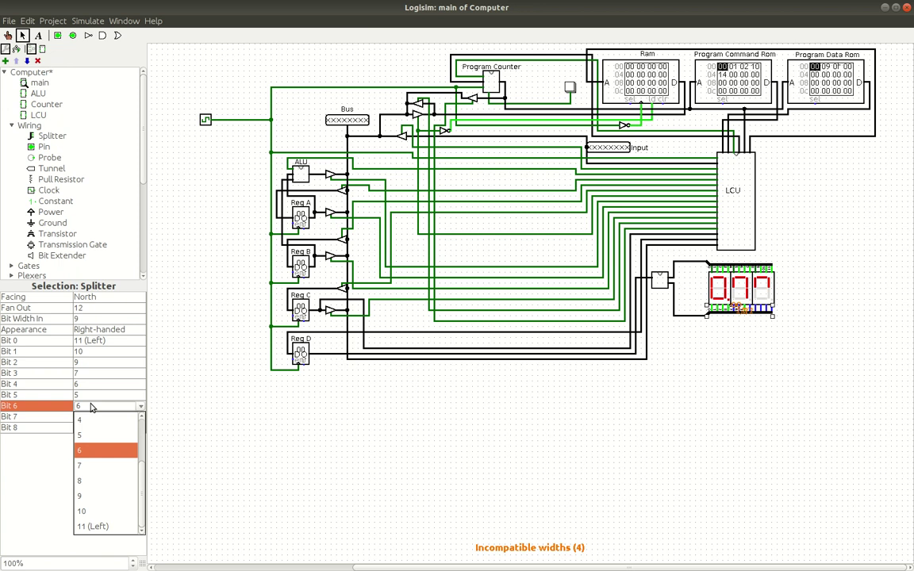
left_click(92, 449)
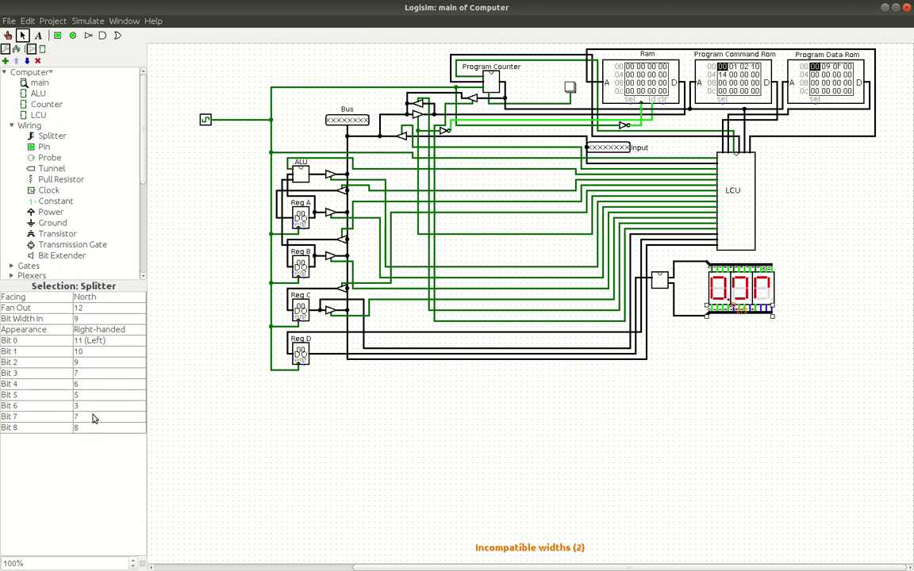
left_click(92, 416)
scroll(92, 437, "up", 2)
left_click(93, 463)
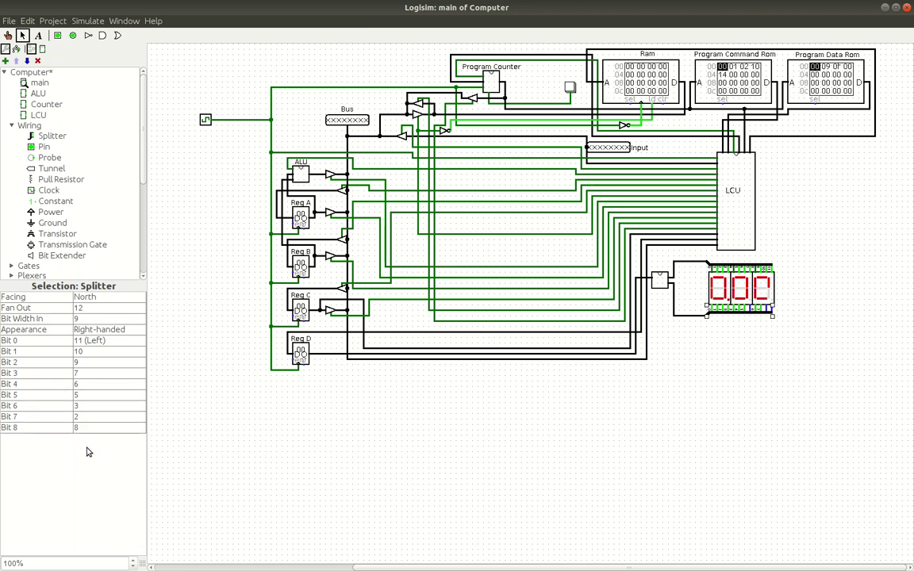
left_click(89, 428)
scroll(92, 453, "up", 3)
left_click(93, 473)
Step: With the Poke tool, reset the Program Counter and tick the clock so the displays read 024
left_click(7, 37)
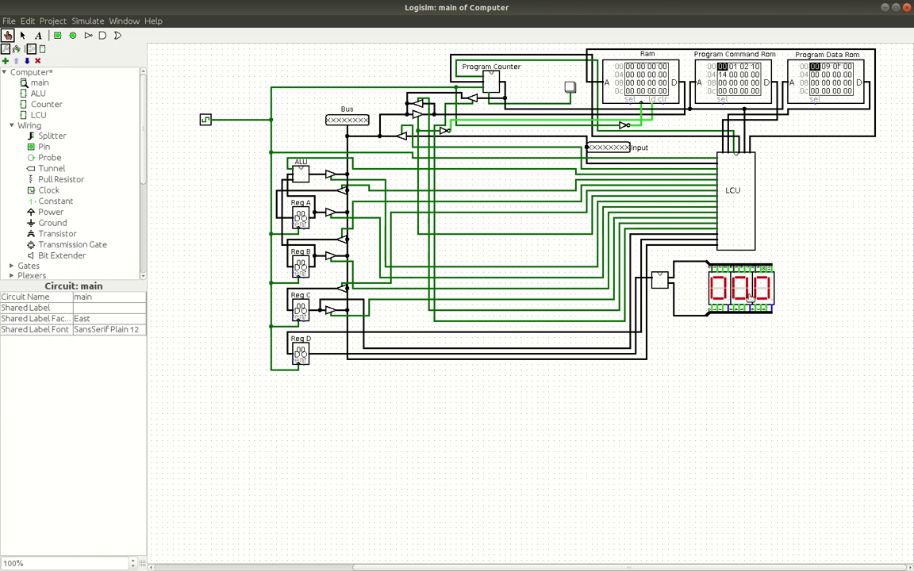
left_click(570, 87)
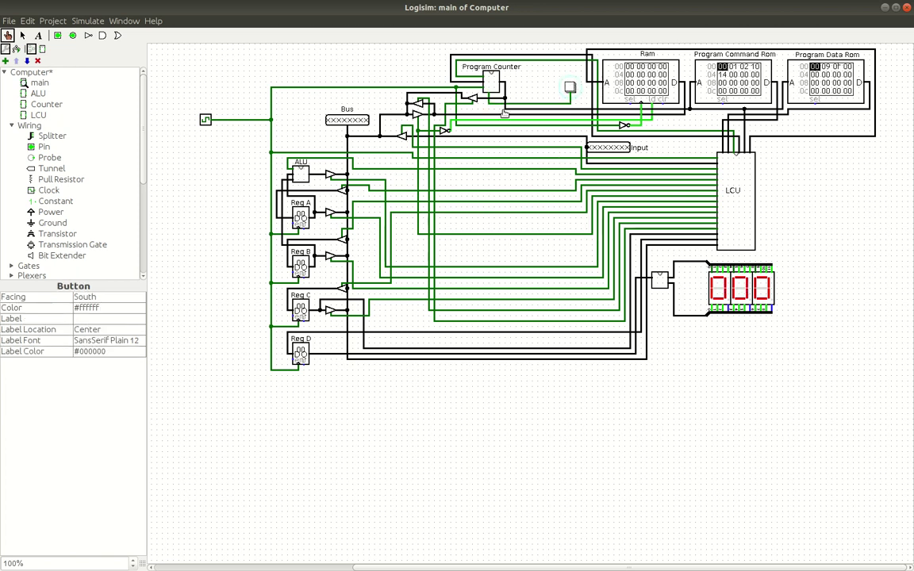
left_click(206, 119)
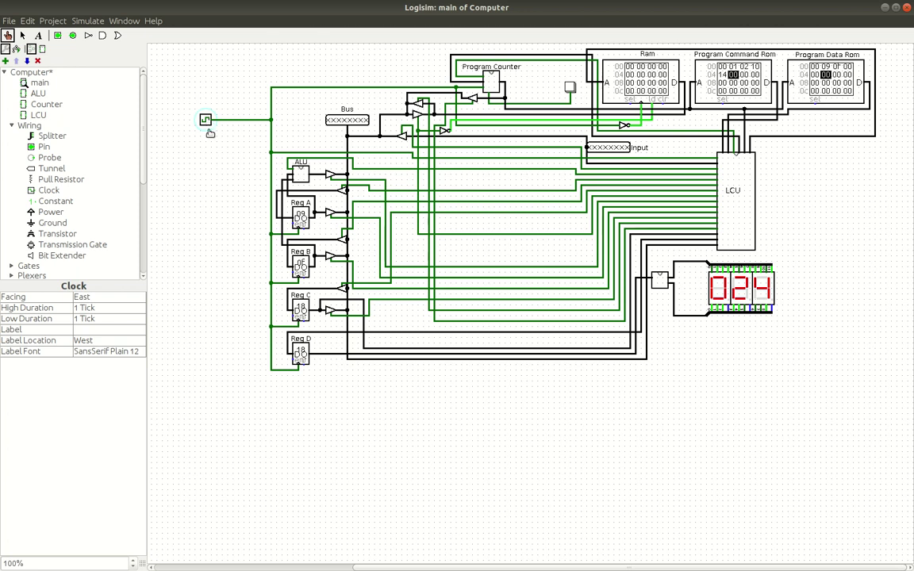
Step: Open the Decimal Display chip's main circuit and set its test input to 00011000
scroll(117, 246, "down", 5)
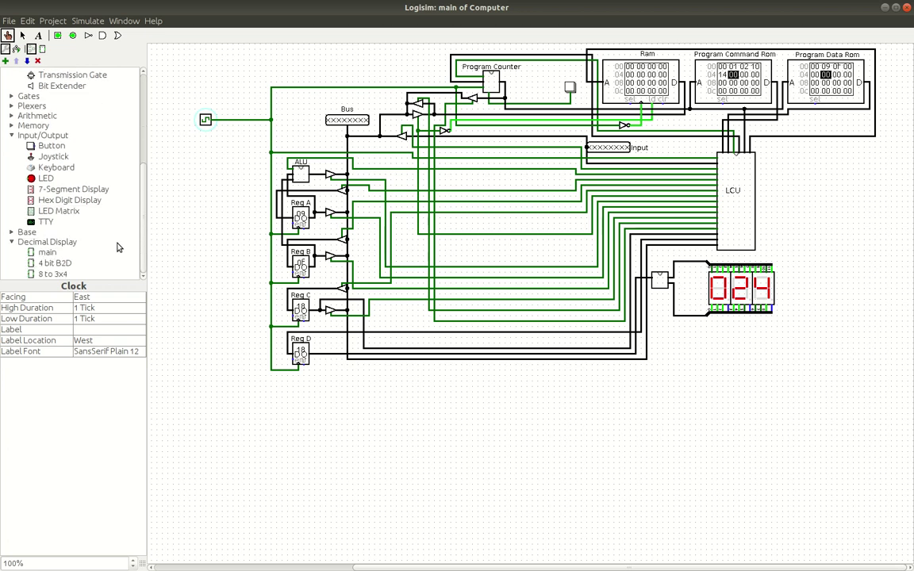
scroll(116, 246, "up", 5)
scroll(117, 247, "down", 5)
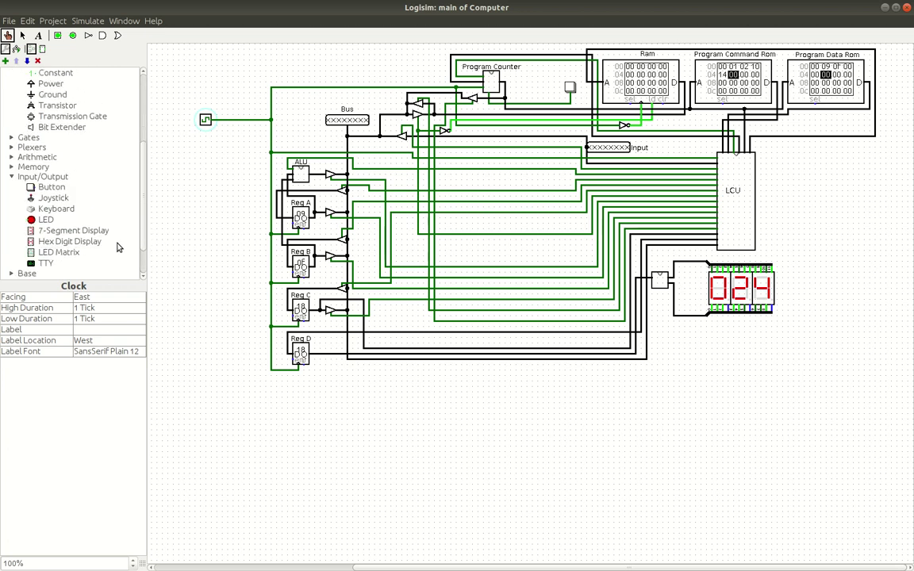
double_click(44, 253)
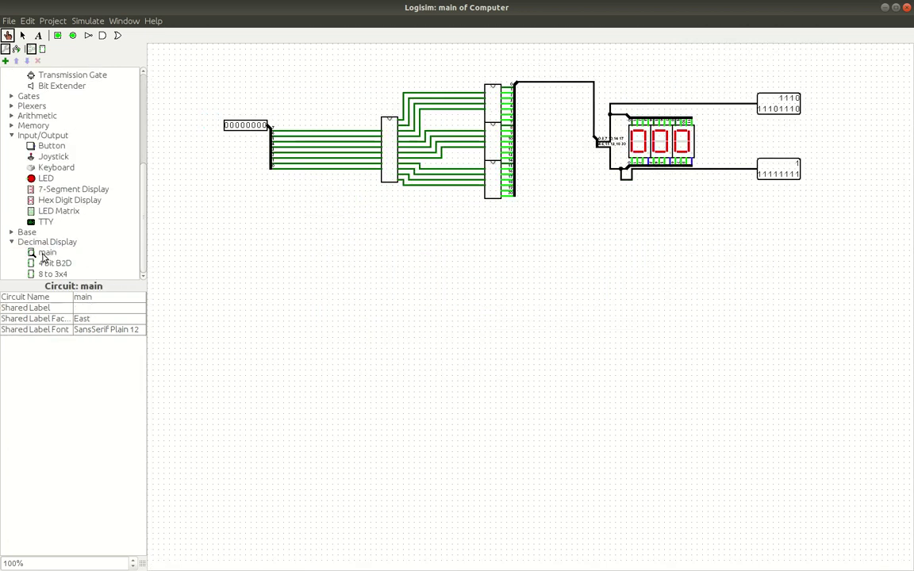
left_click(242, 127)
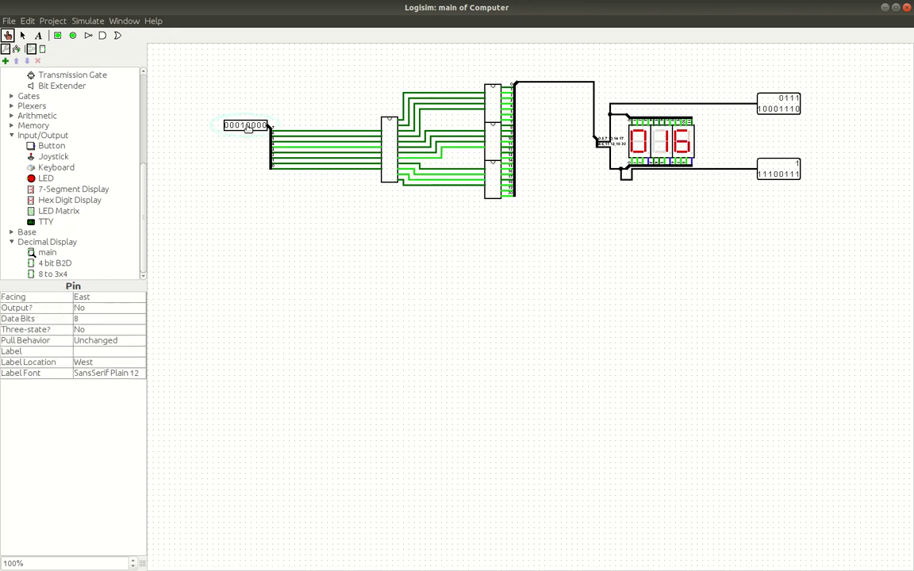
left_click(248, 126)
Step: Toggle the input's lowest bit between 025 and 024, then return to the Computer's main circuit
left_click(264, 125)
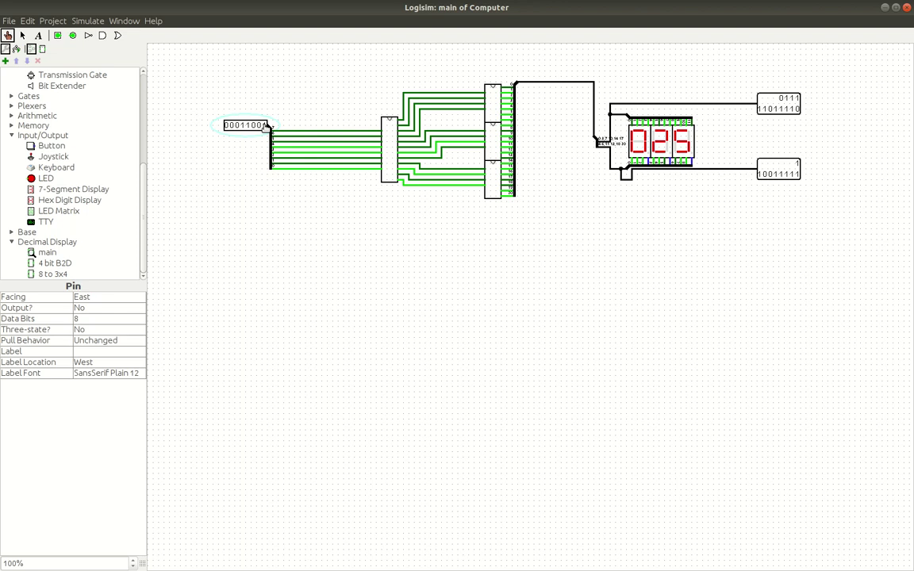
left_click(265, 125)
left_click(265, 125)
left_click(265, 125)
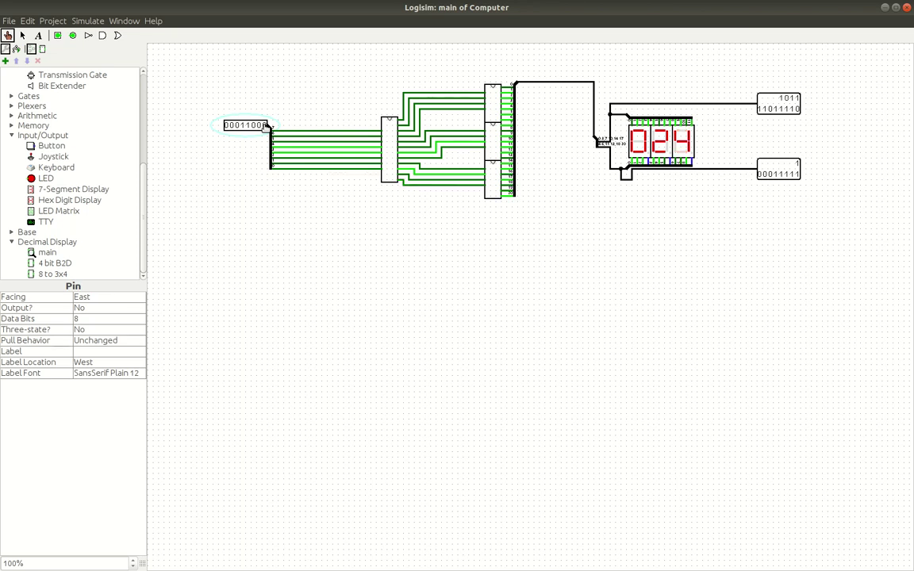
scroll(56, 154, "up", 5)
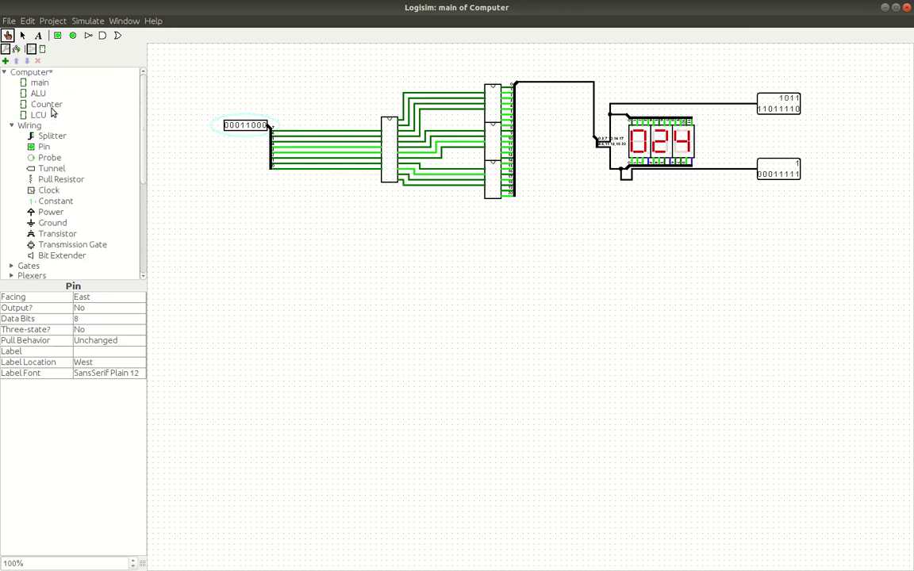
double_click(41, 83)
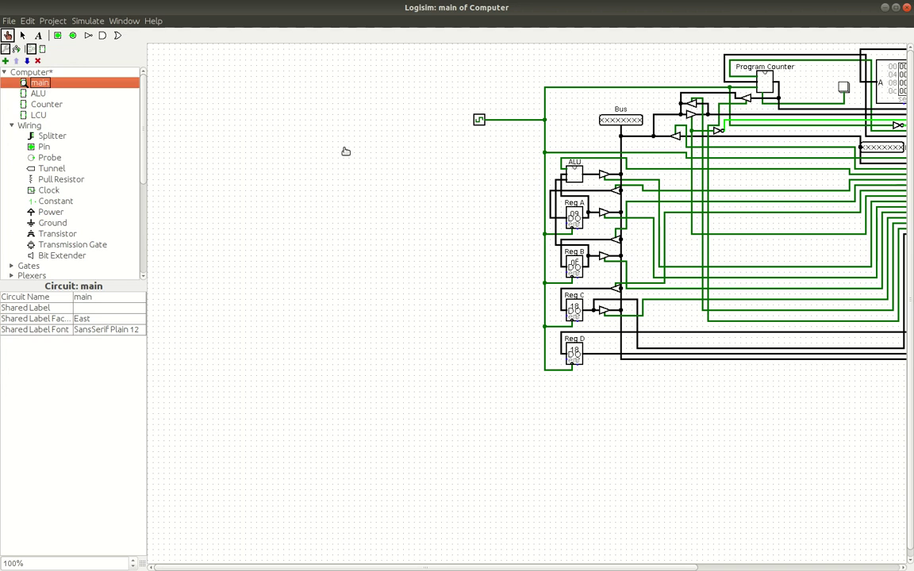
scroll(344, 150, "down", 1)
scroll(346, 150, "up", 1)
scroll(346, 151, "right", 3)
scroll(347, 151, "right", 3)
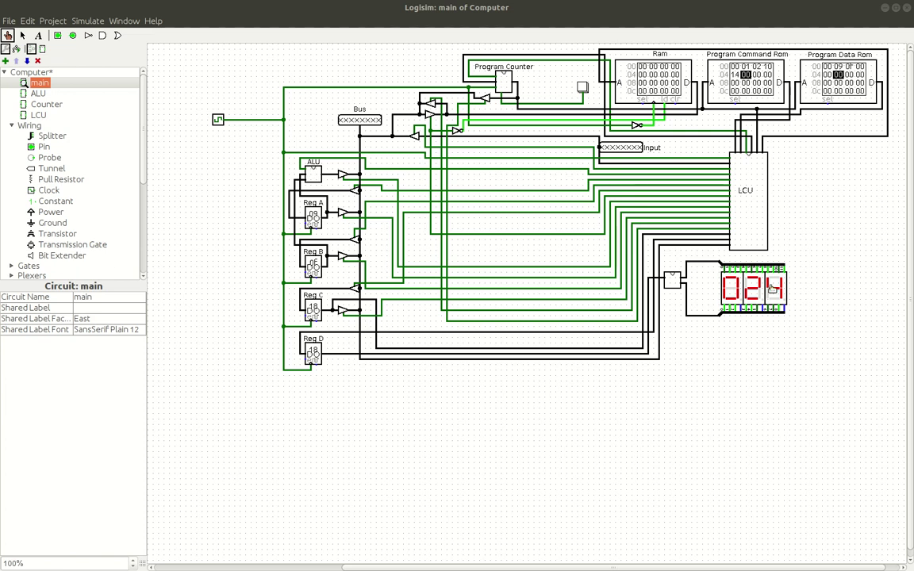
Step: Edit a Program Data Rom cell, entering the value 0a
left_click(851, 70)
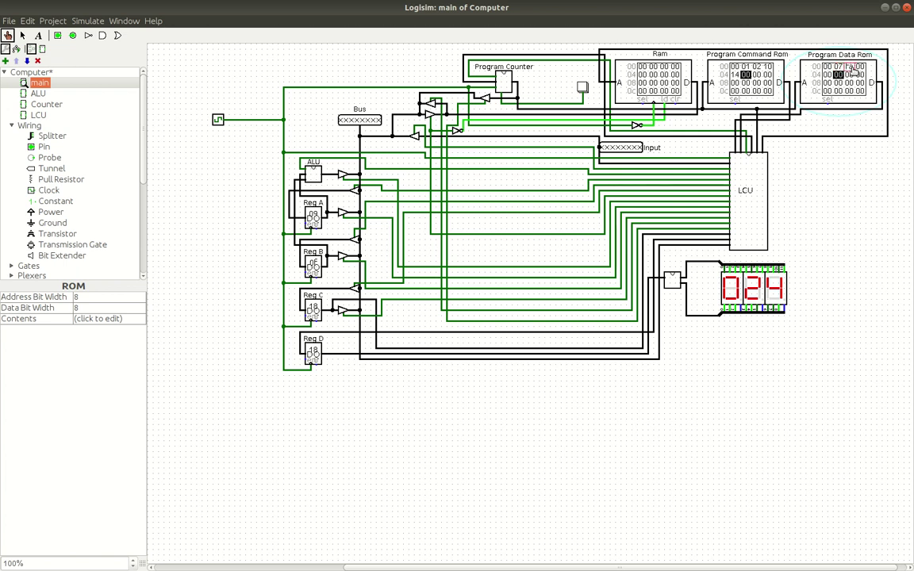
type("0a")
Step: Reset the Program Counter and step the clock five times until the displays read 018
left_click(583, 86)
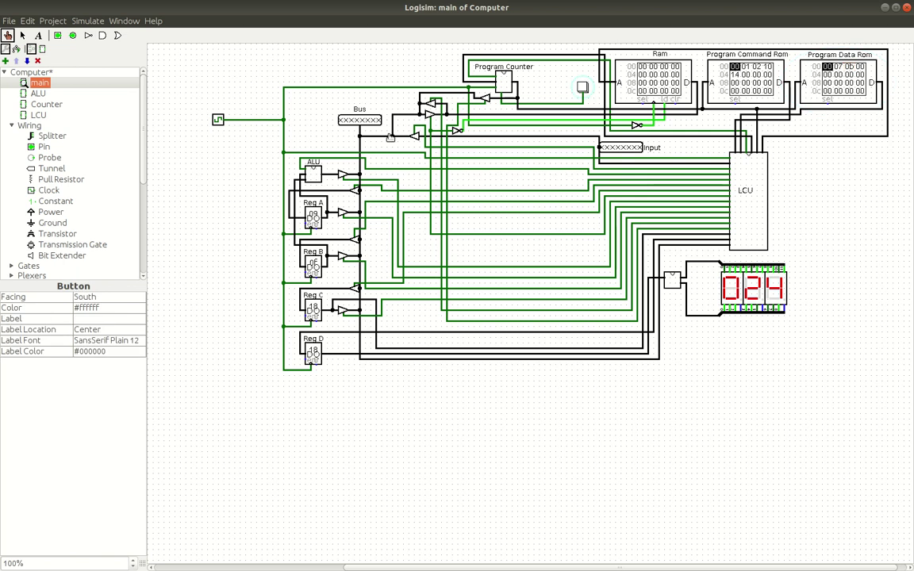
left_click(218, 119)
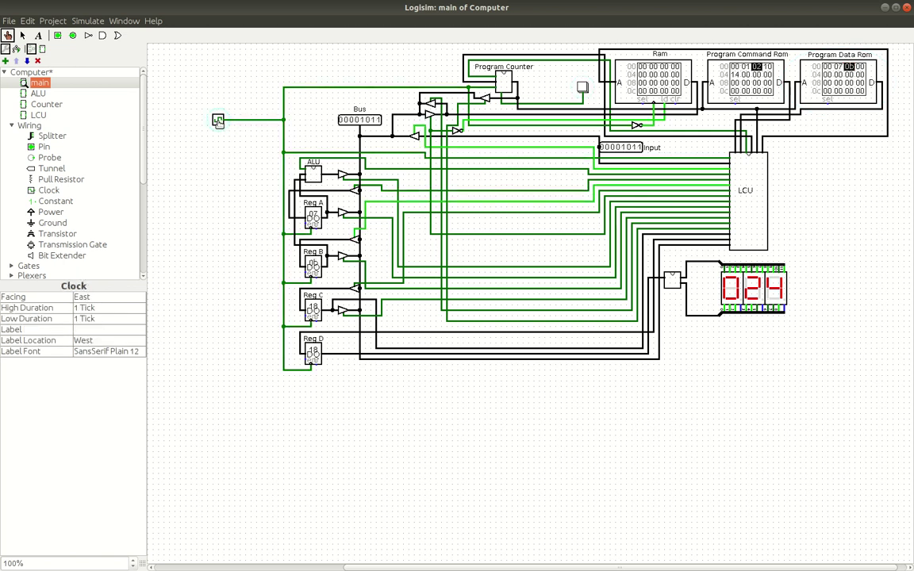
left_click(218, 120)
left_click(218, 120)
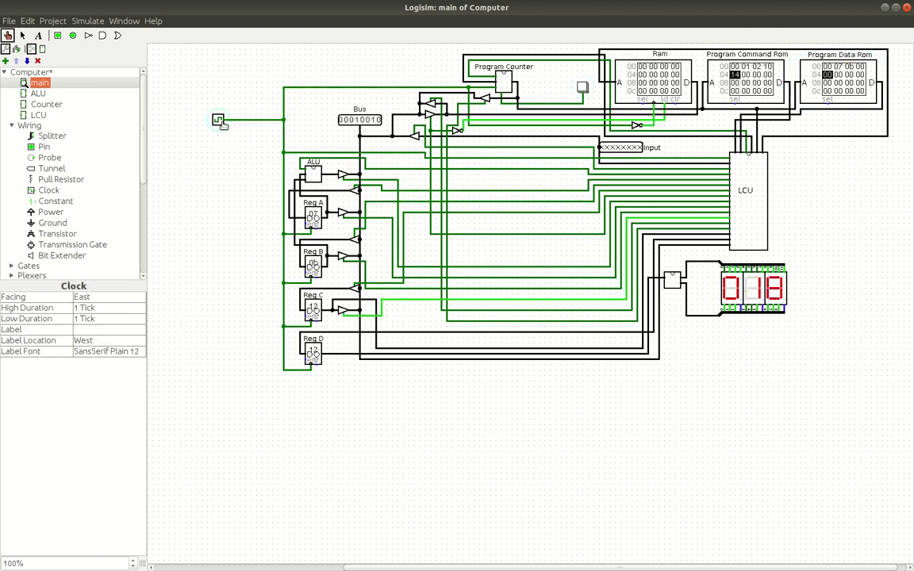
left_click(219, 121)
left_click(219, 121)
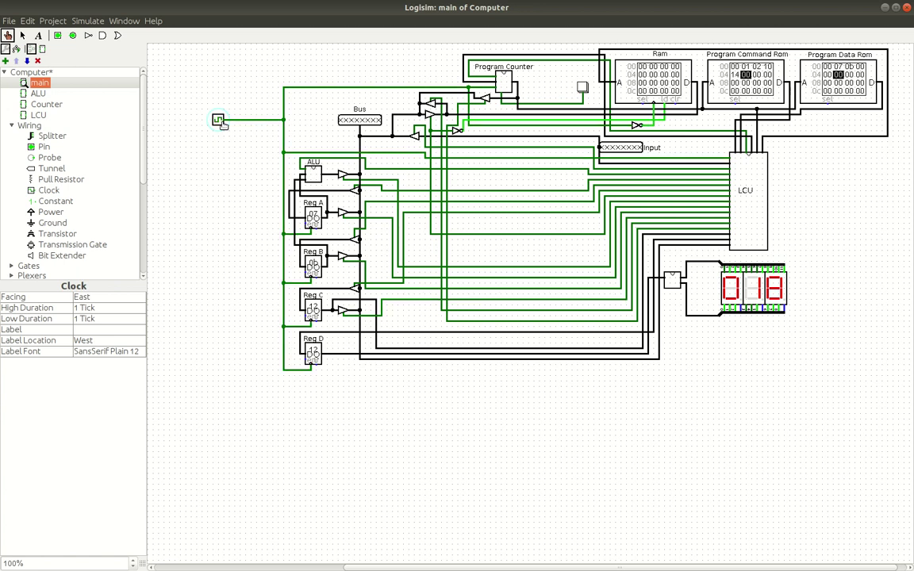